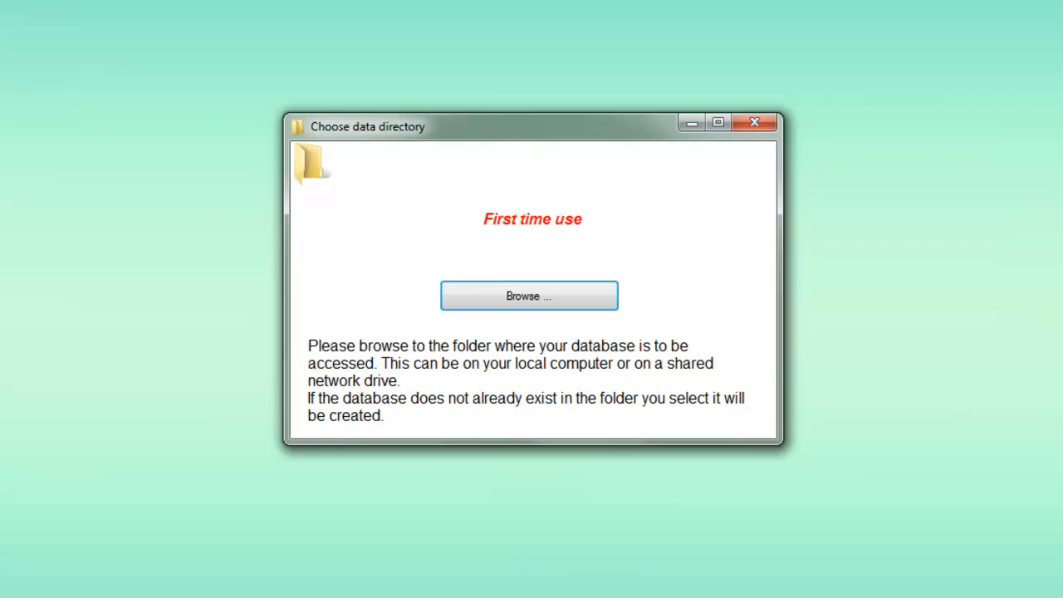
Step: Create a 'homes' folder inside My Documents and make it the data location
{"action": "left_click", "coordinate": [531, 306]}
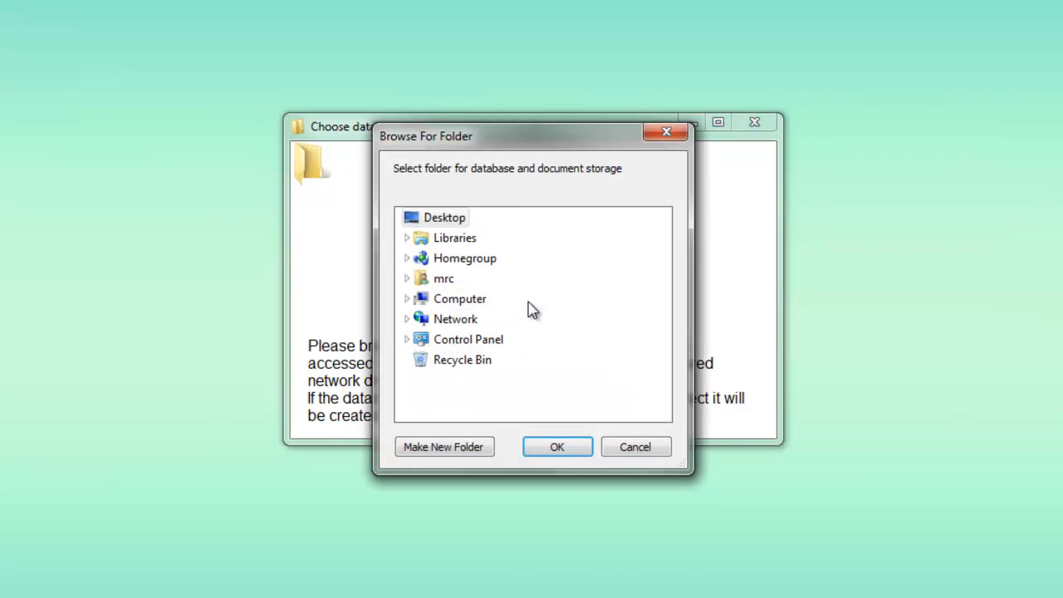
{"action": "left_click", "coordinate": [408, 276]}
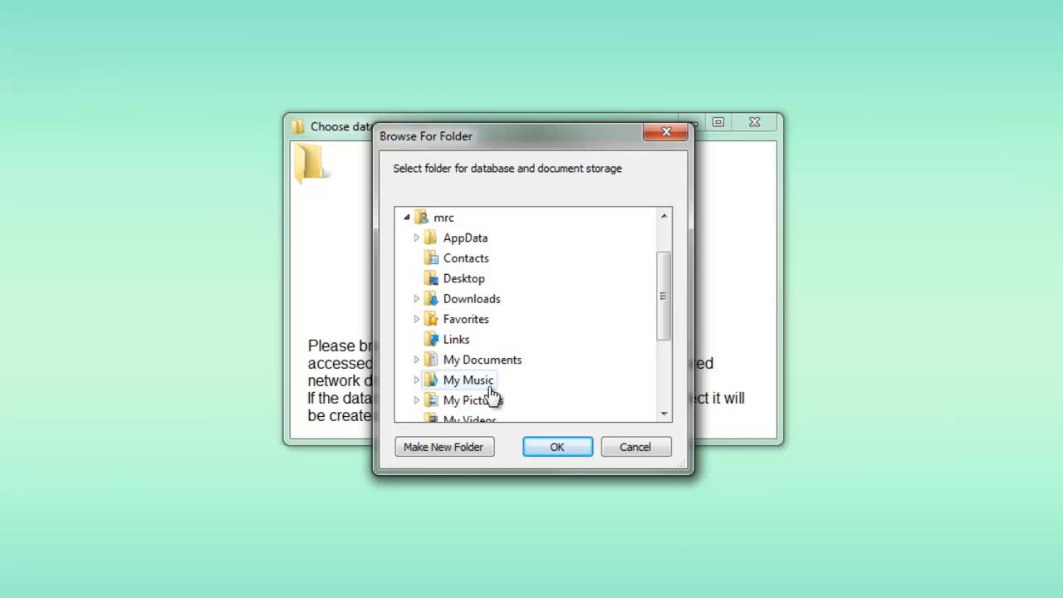
{"action": "left_click", "coordinate": [467, 361]}
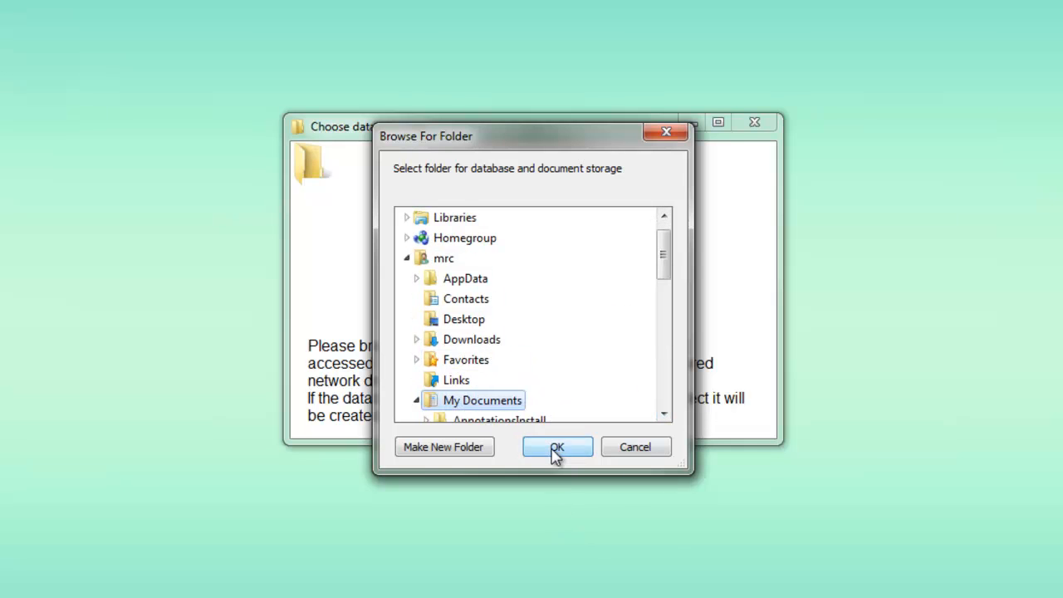
{"action": "left_click", "coordinate": [475, 456]}
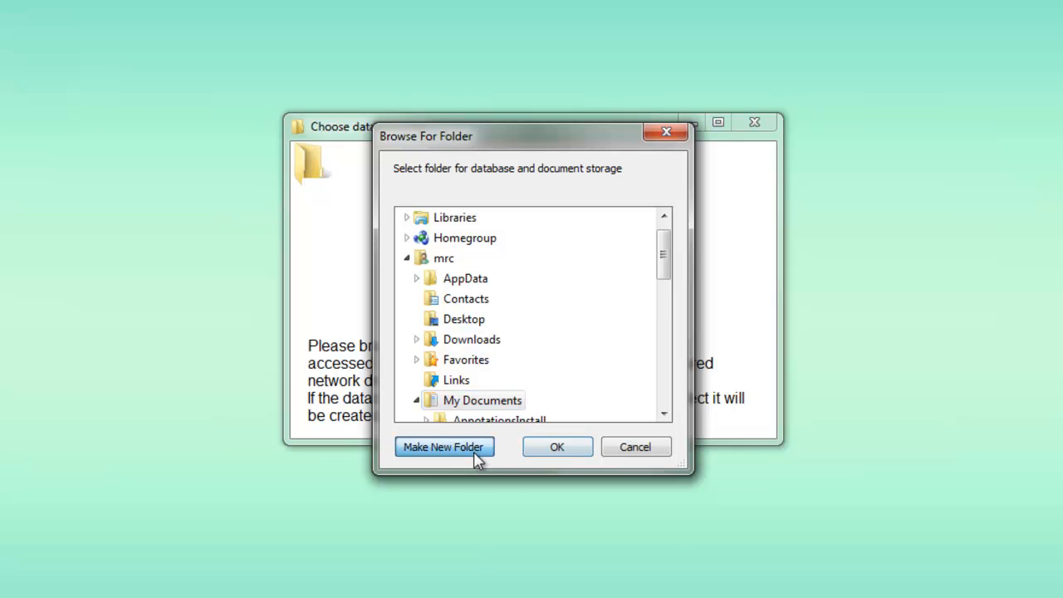
{"action": "type", "text": "homes"}
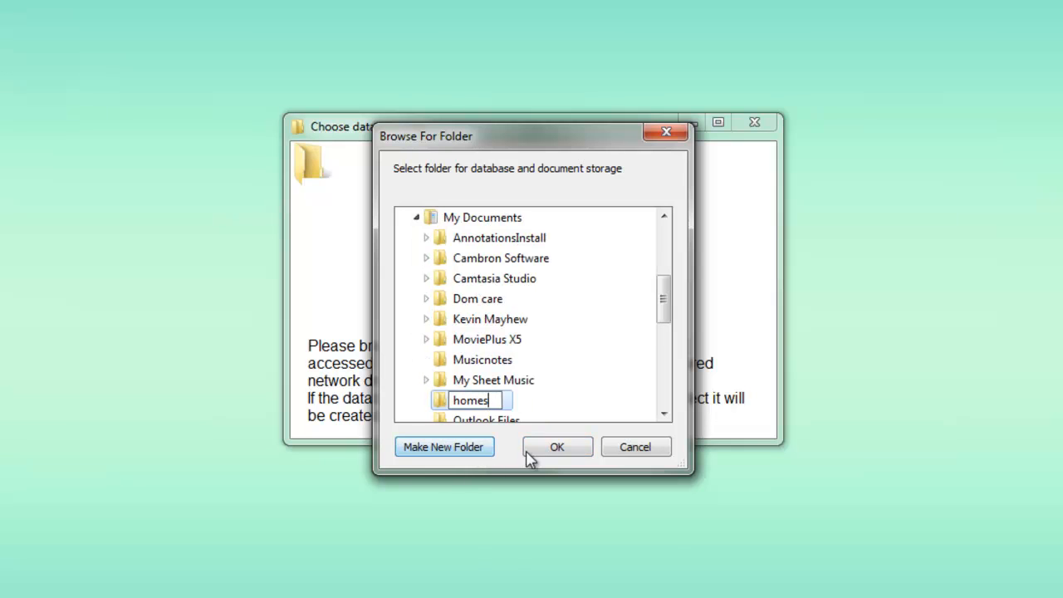
{"action": "left_click", "coordinate": [569, 451]}
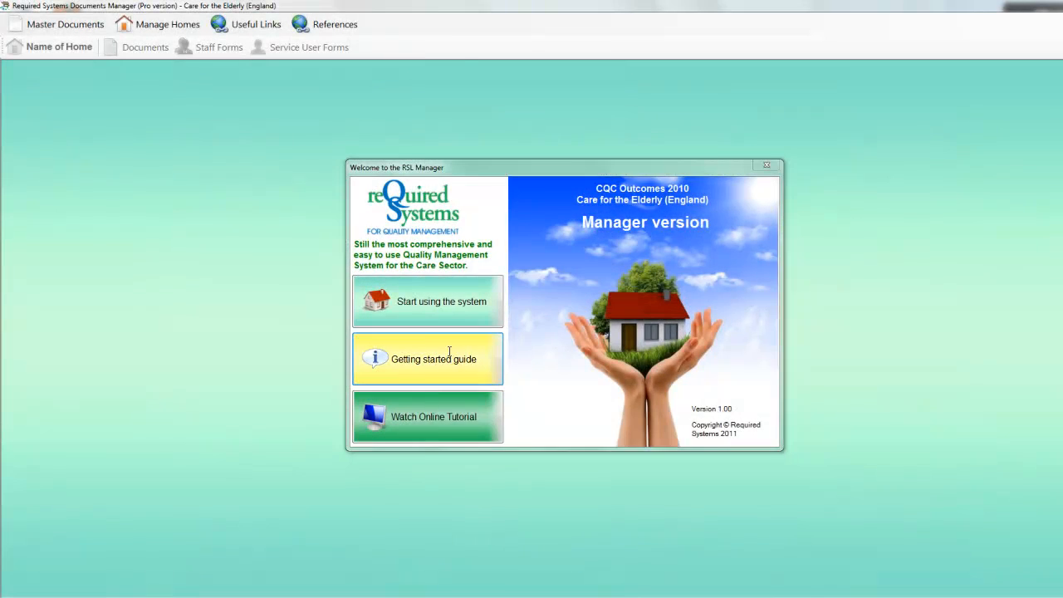
Step: Read through the getting started guide, close it, and start using the system
{"action": "left_click", "coordinate": [449, 350]}
{"action": "scroll", "coordinate": [704, 255], "scroll_direction": "down", "scroll_amount": 1}
{"action": "left_click_drag", "start_coordinate": [704, 255], "coordinate": [711, 302]}
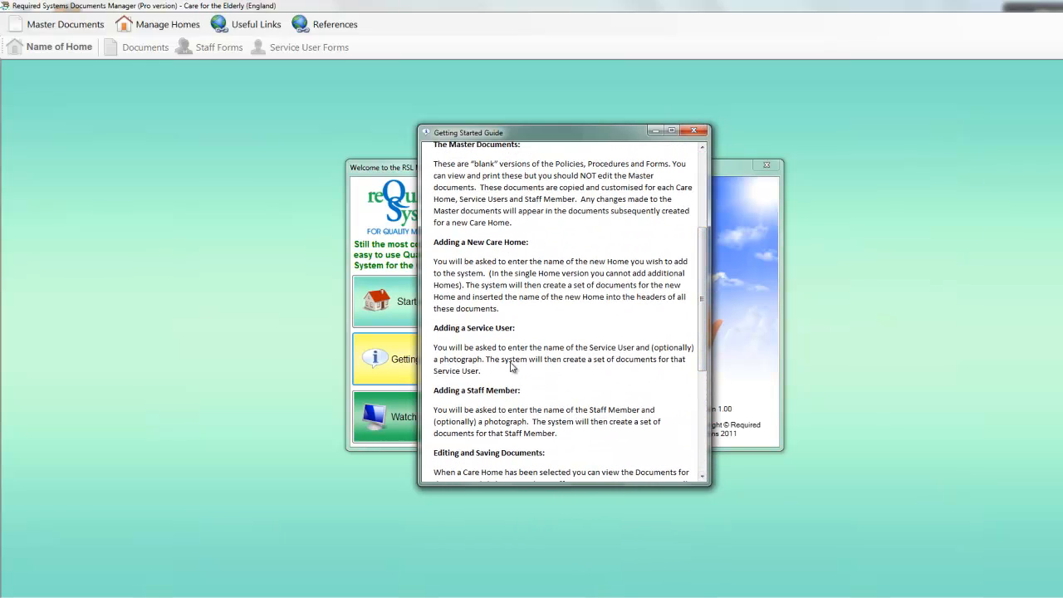
{"action": "left_click", "coordinate": [693, 131]}
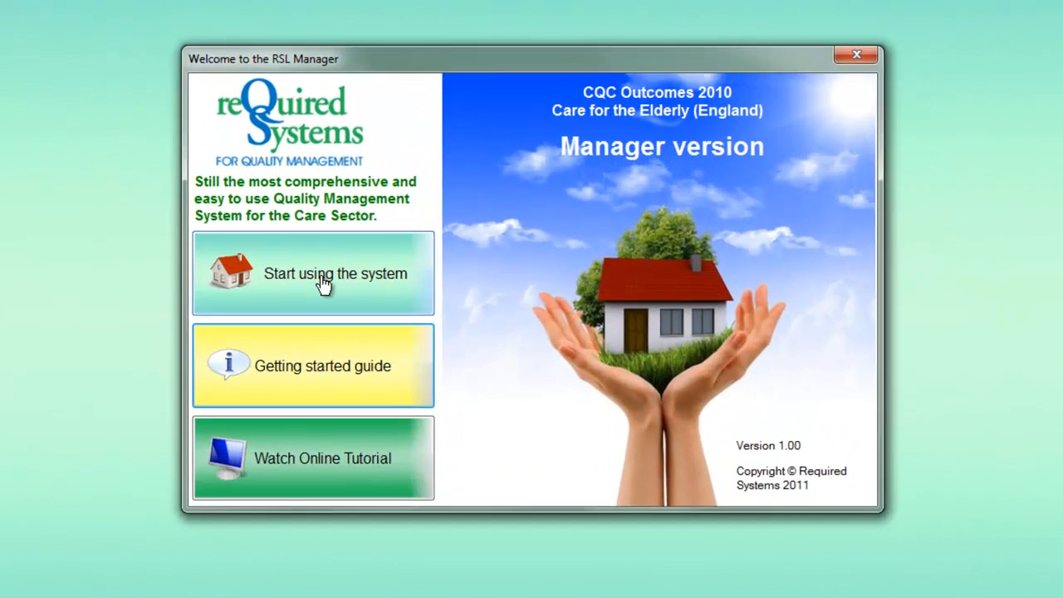
{"action": "left_click", "coordinate": [323, 285]}
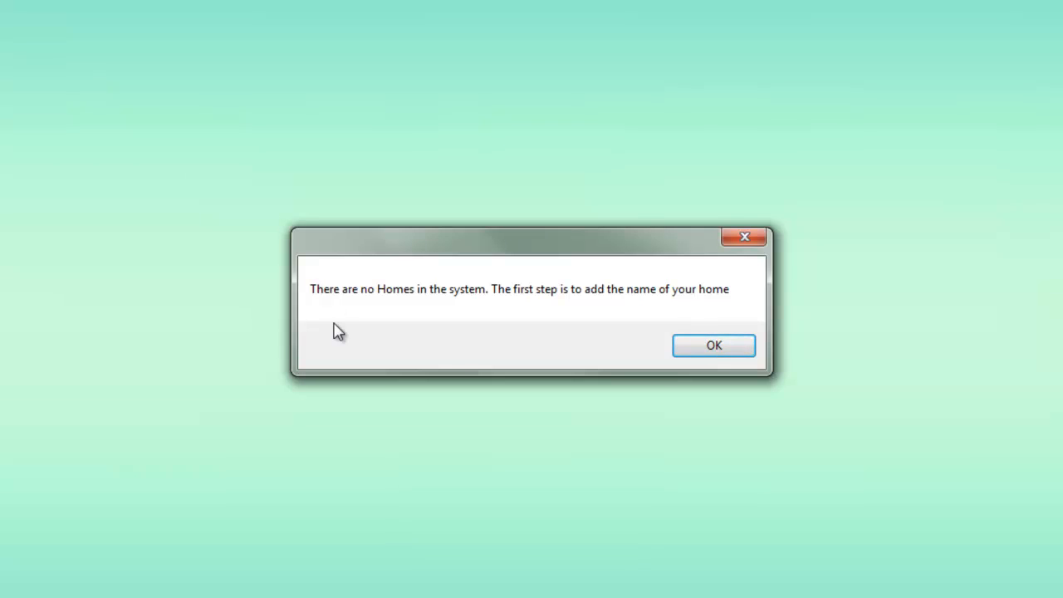
Step: Add the home 'East View Home' and agree to personalise its documents
{"action": "left_click", "coordinate": [724, 351]}
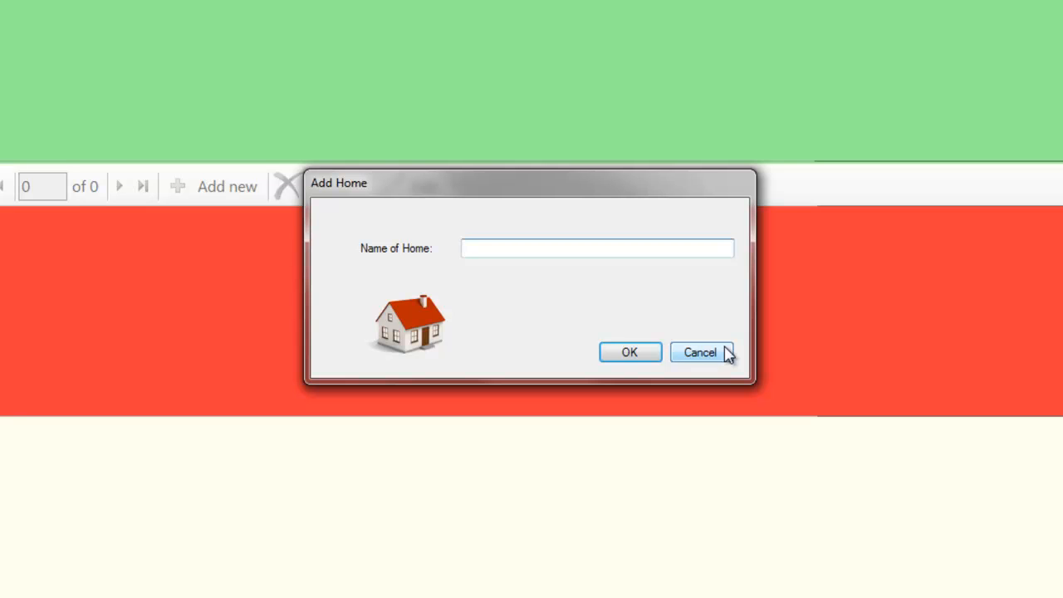
{"action": "type", "text": "East View Home"}
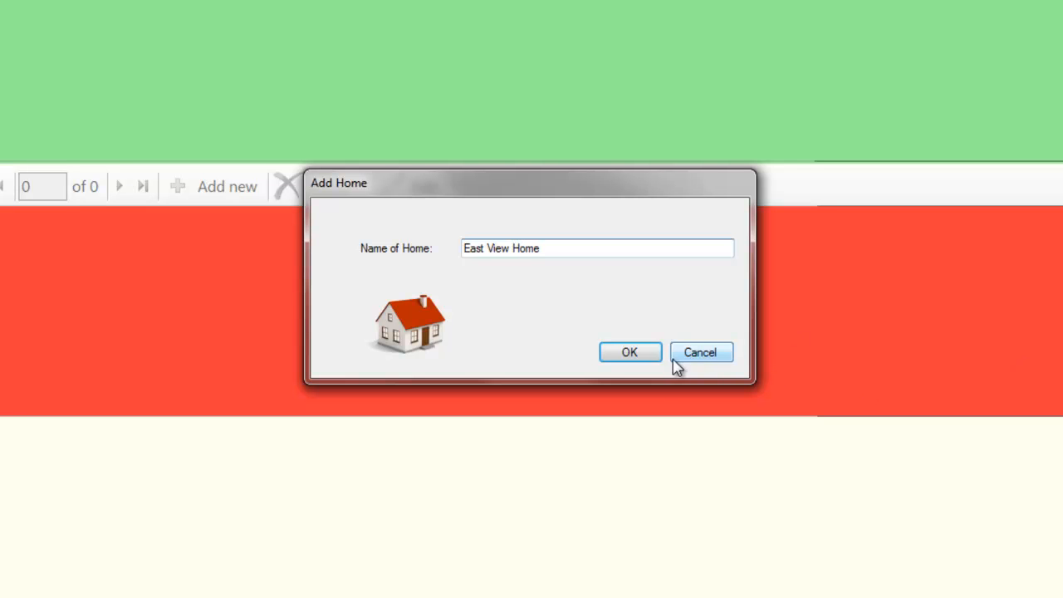
{"action": "left_click", "coordinate": [631, 356]}
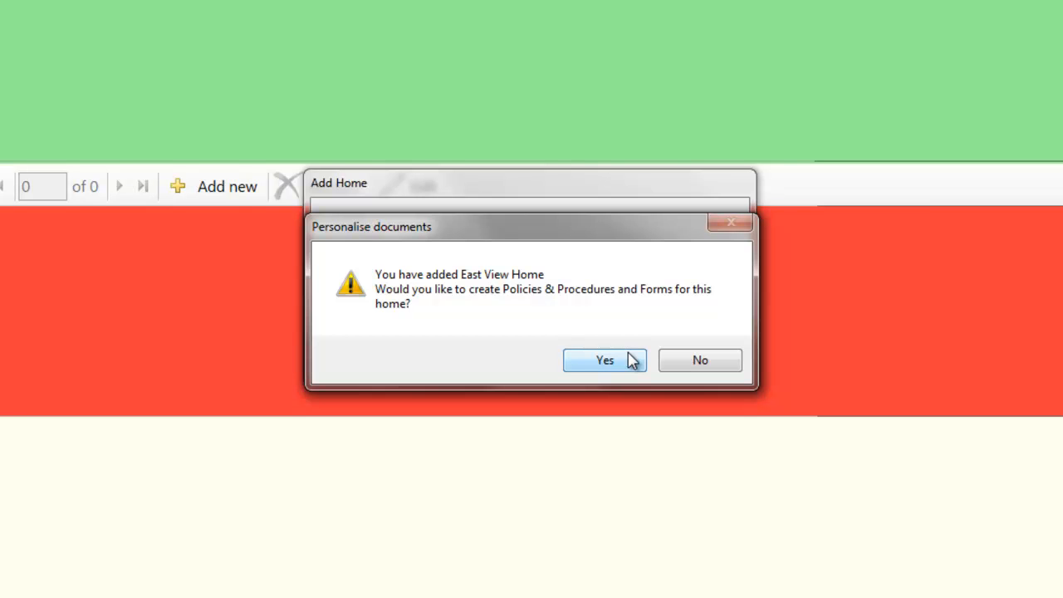
{"action": "left_click", "coordinate": [619, 369]}
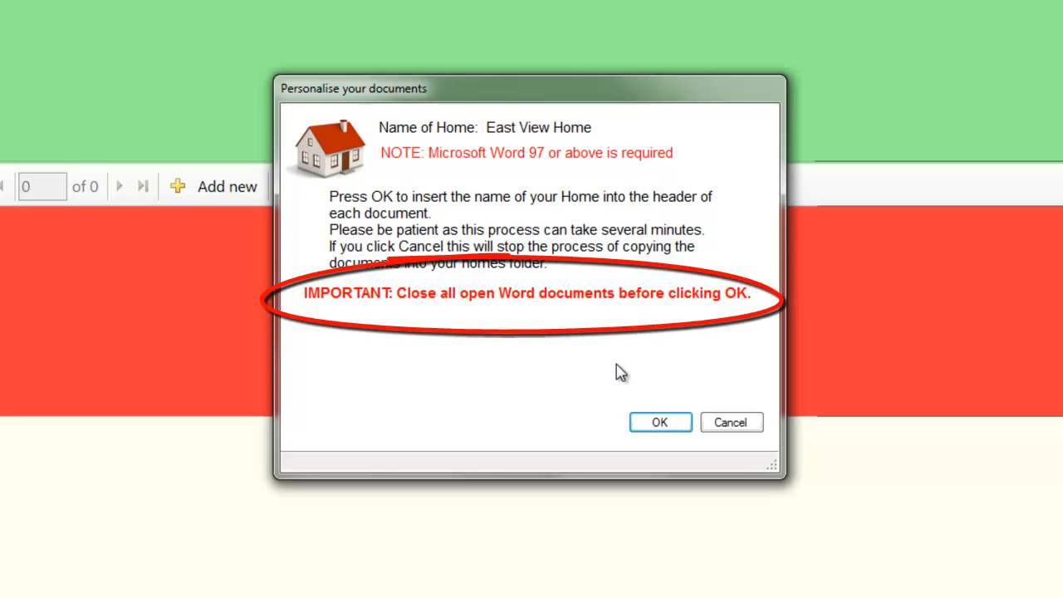
Step: Generate East View Home's personalised documents and dismiss the Finished message
{"action": "left_click", "coordinate": [660, 425]}
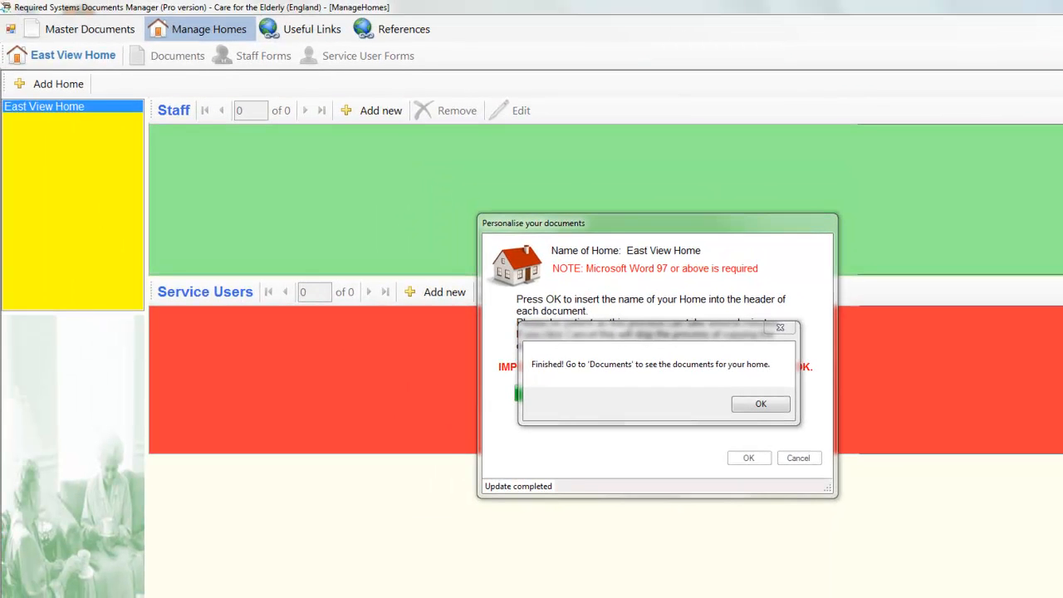
{"action": "left_click", "coordinate": [760, 403]}
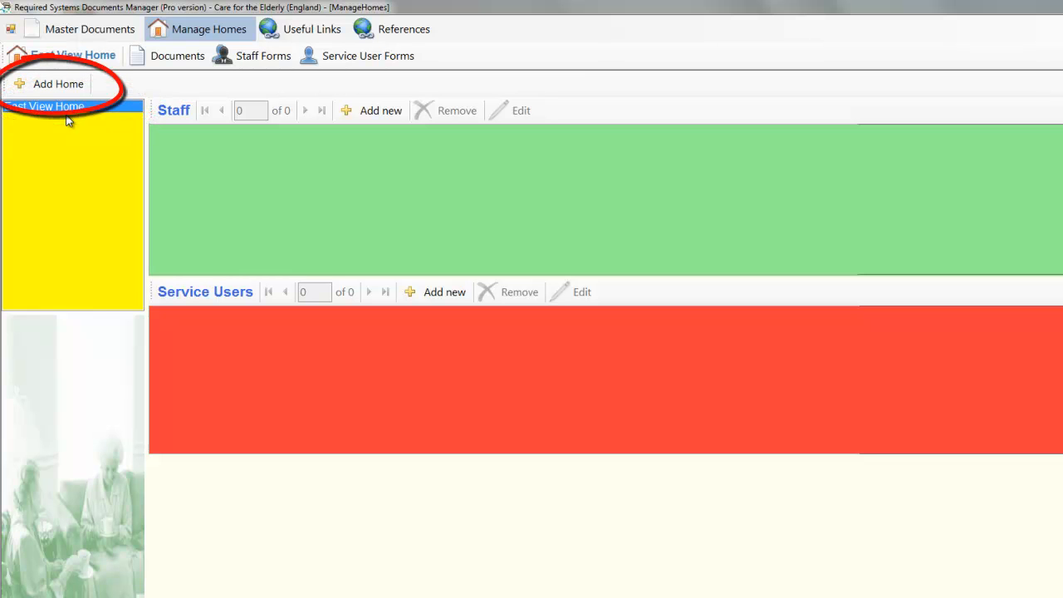
Step: Add 'Royal Gardens Home' and generate its personalised policies, procedures and forms
{"action": "left_click", "coordinate": [46, 88]}
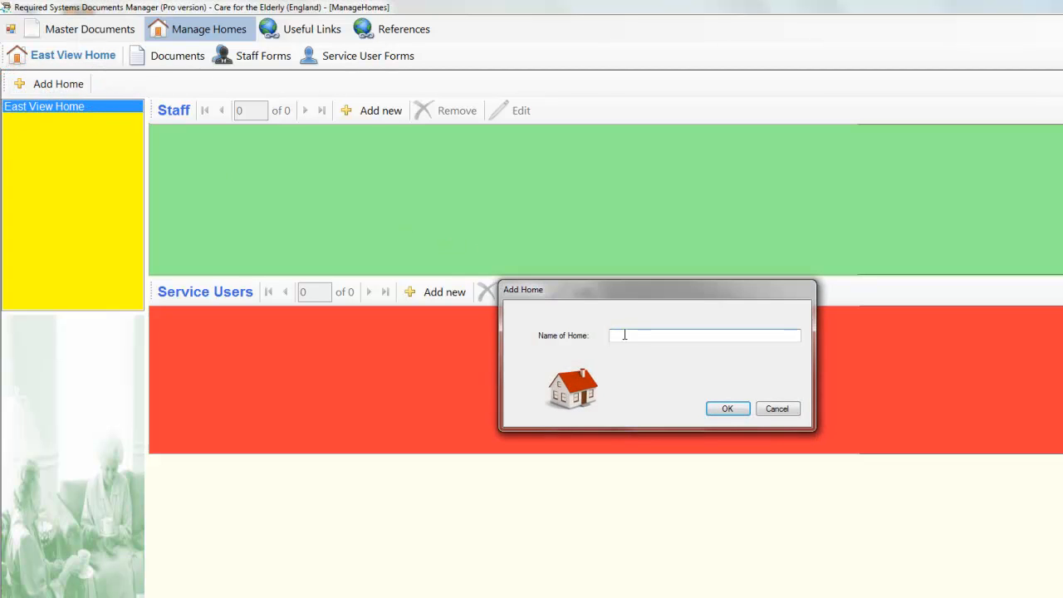
{"action": "type", "text": "Royal Gardens Home"}
{"action": "left_click", "coordinate": [733, 408]}
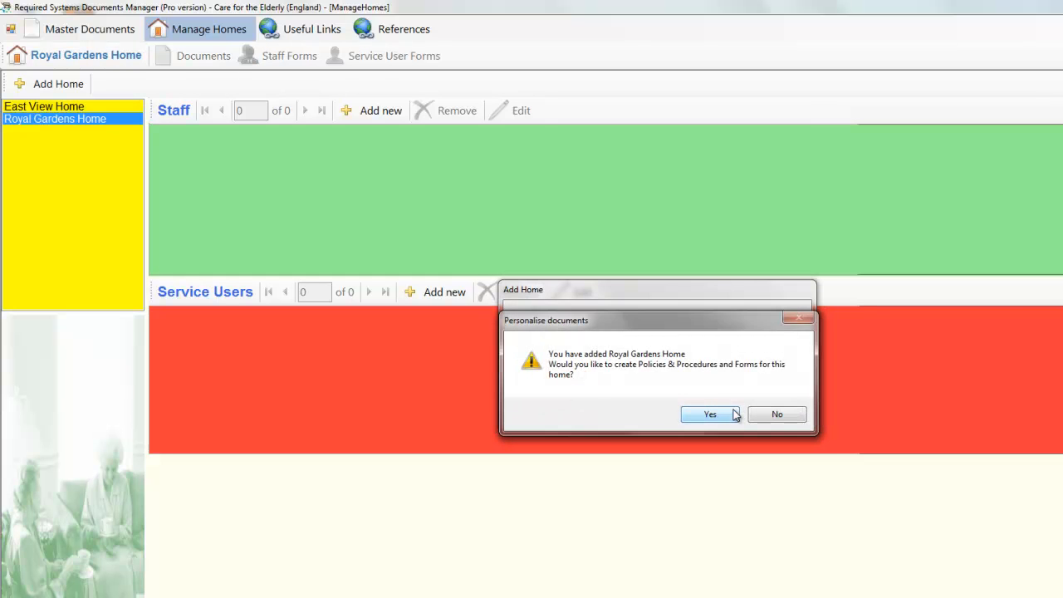
{"action": "left_click", "coordinate": [713, 415]}
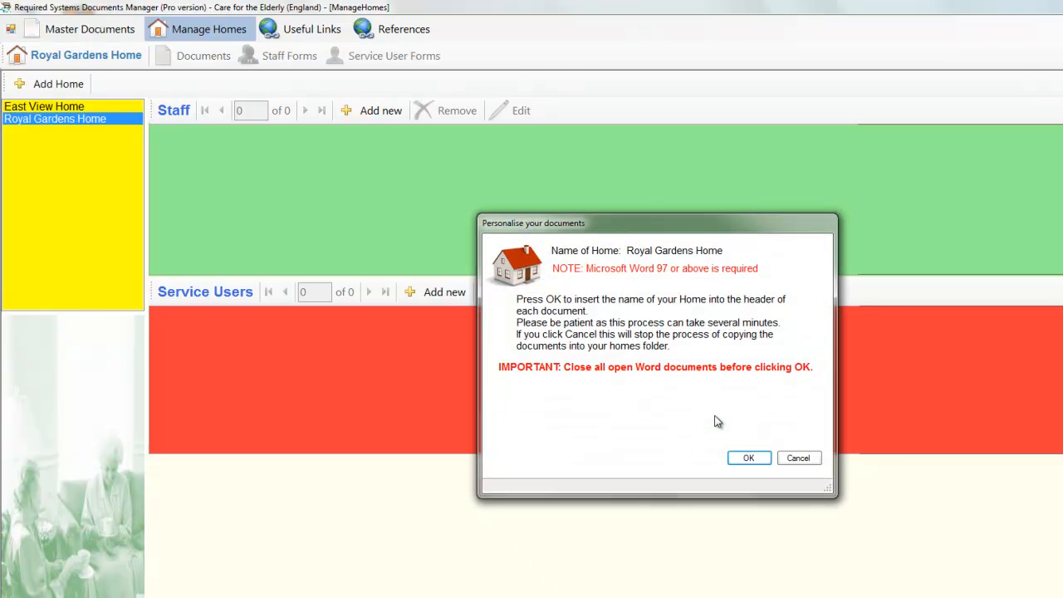
{"action": "left_click", "coordinate": [749, 459]}
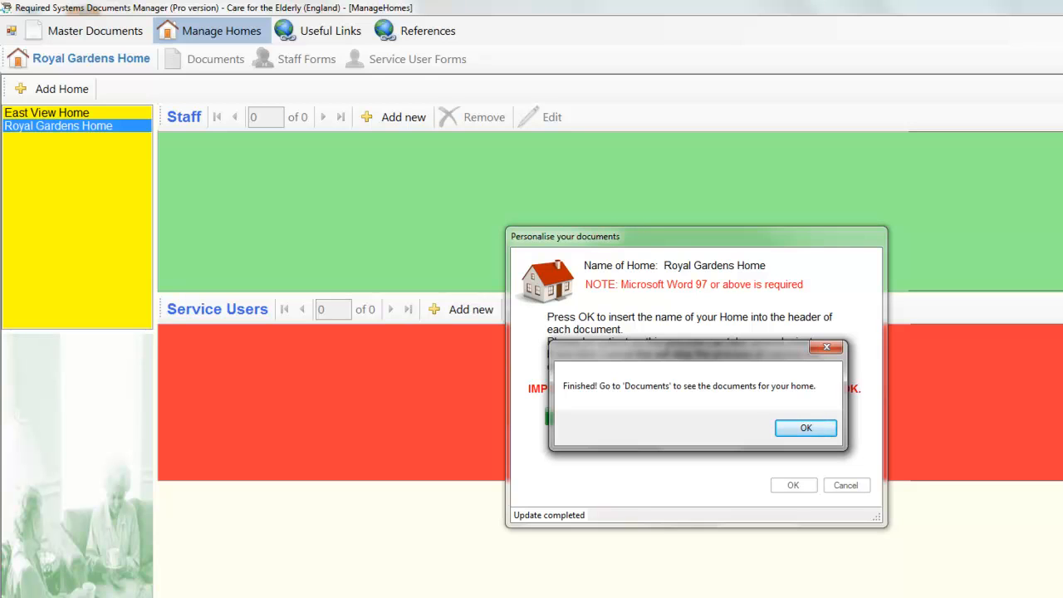
{"action": "left_click", "coordinate": [806, 429]}
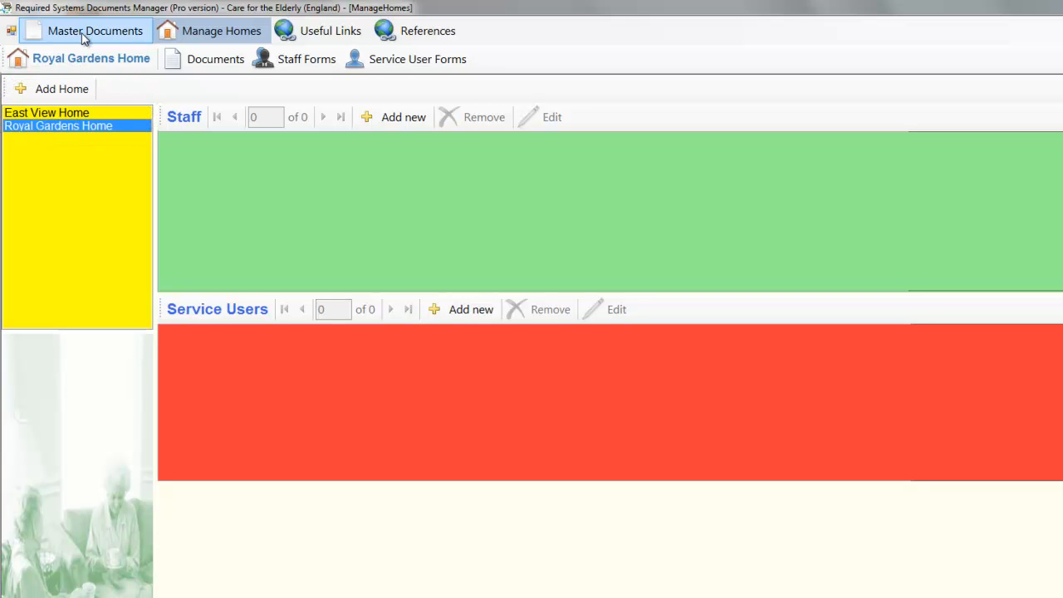
Step: Open East View Home's documents, view procedures 2, 6 and 11, and open form 017 Daily Report Record
{"action": "left_click", "coordinate": [58, 113]}
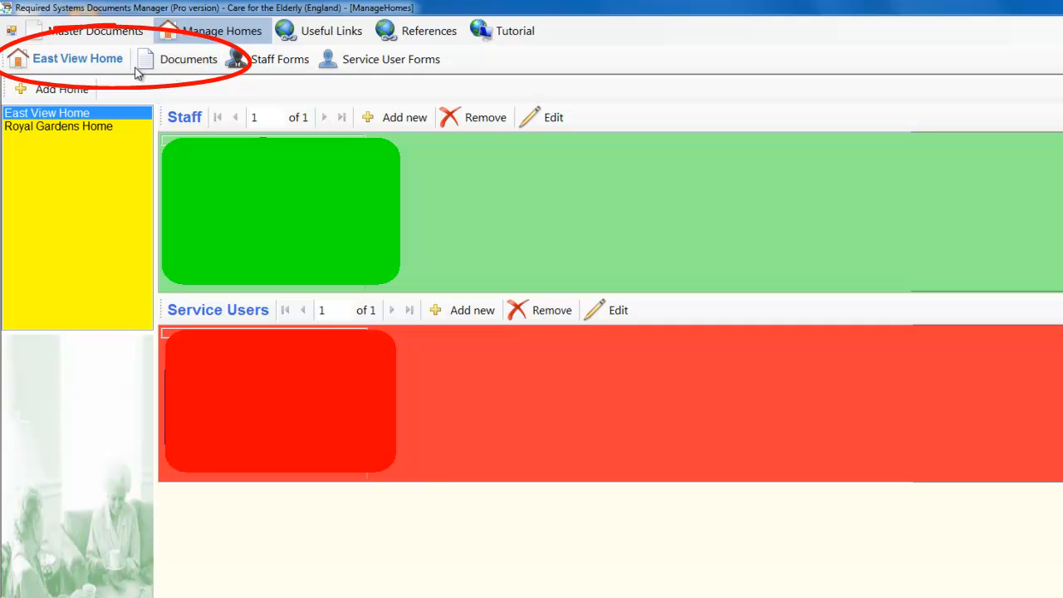
{"action": "left_click", "coordinate": [188, 60]}
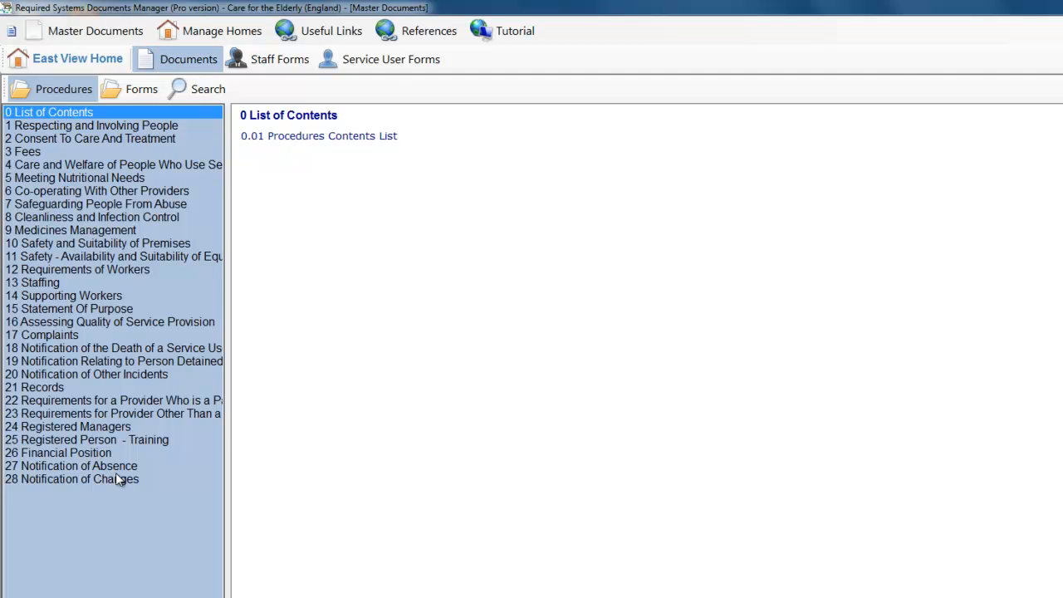
{"action": "left_click", "coordinate": [98, 140]}
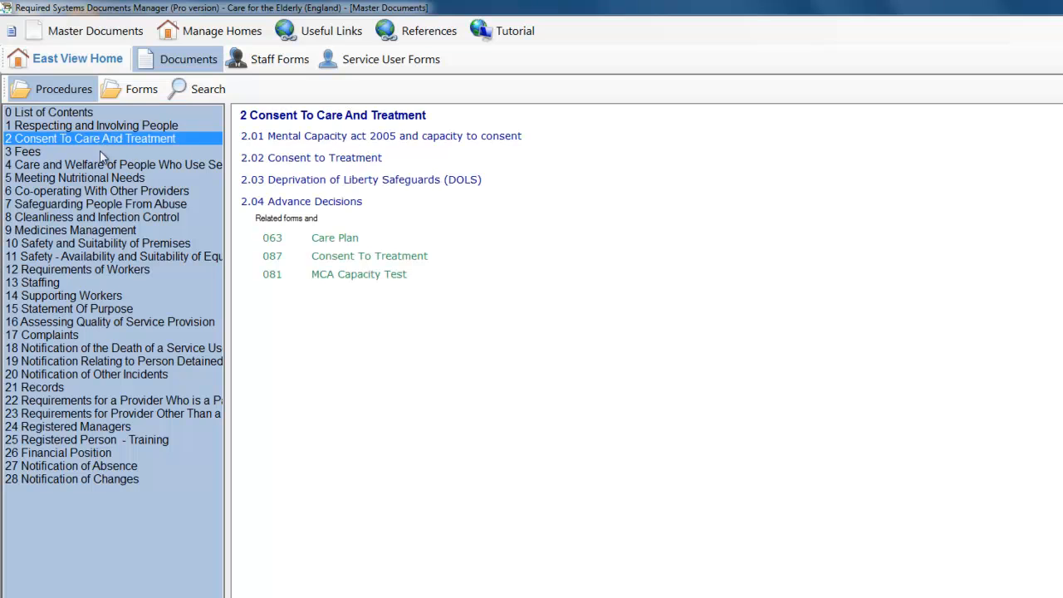
{"action": "left_click", "coordinate": [104, 190]}
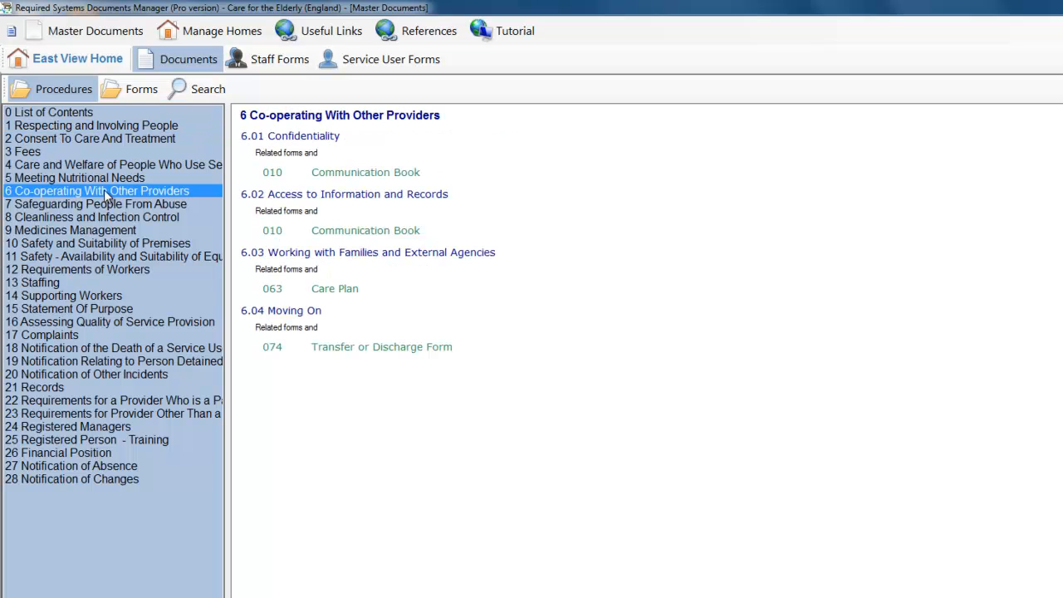
{"action": "left_click", "coordinate": [107, 256]}
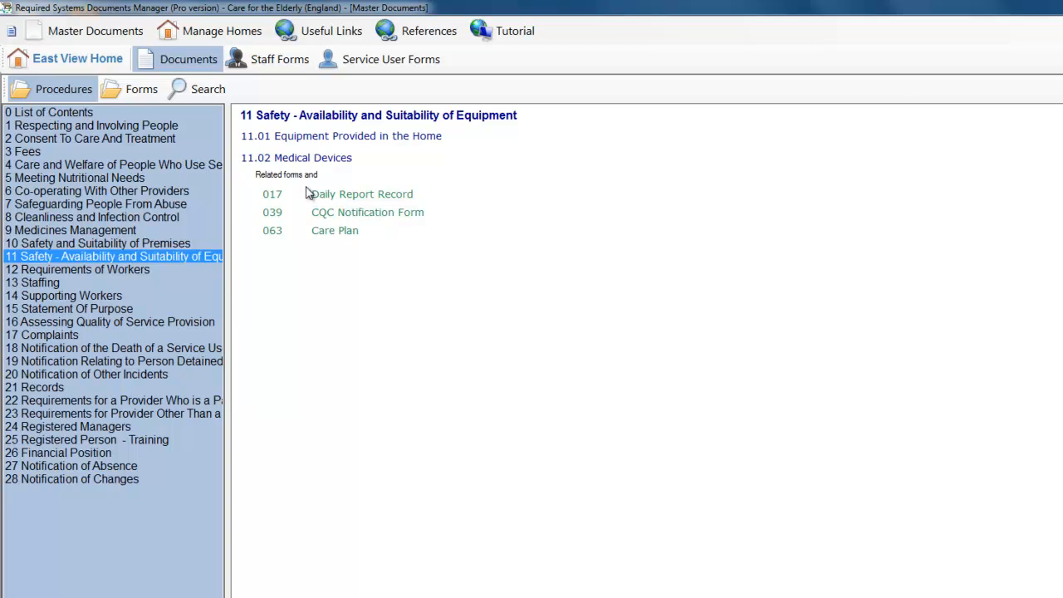
{"action": "left_click", "coordinate": [356, 197]}
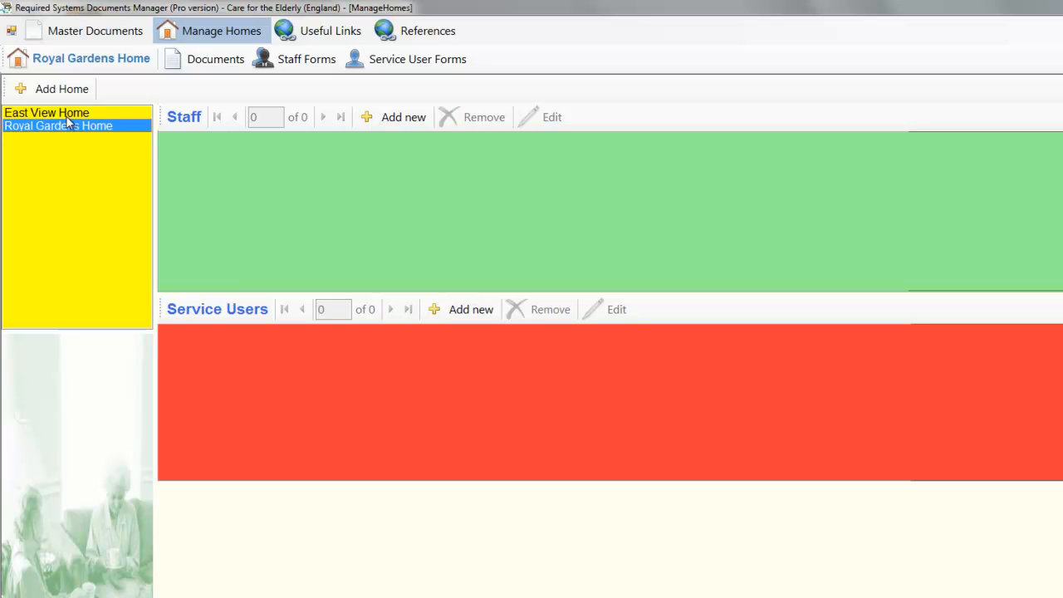
Step: Start a new East View Home staff record with title Mrs, forename, surname and known-as name
{"action": "left_click", "coordinate": [67, 116]}
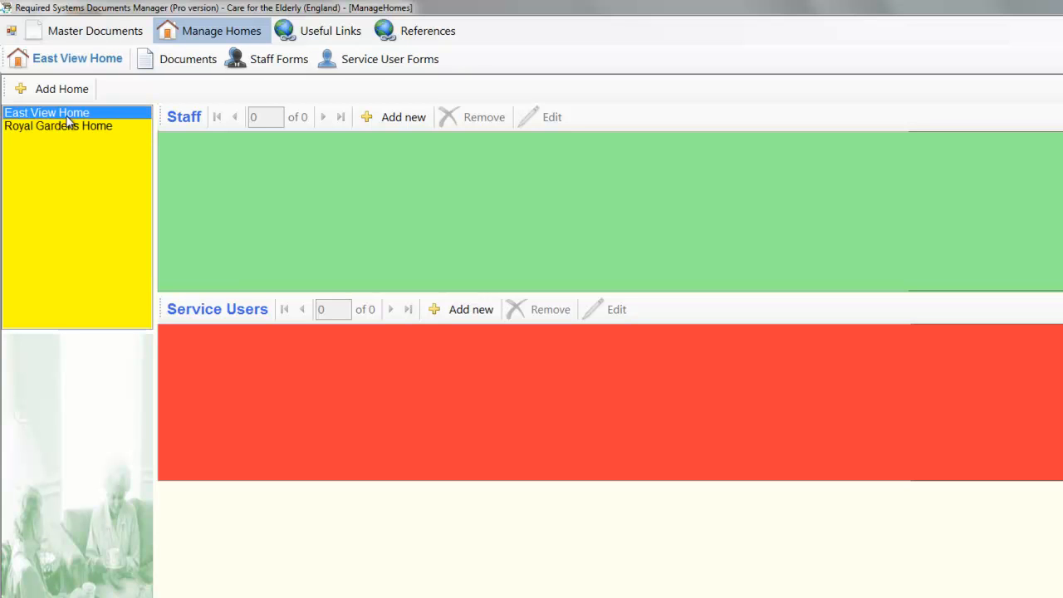
{"action": "left_click", "coordinate": [404, 117]}
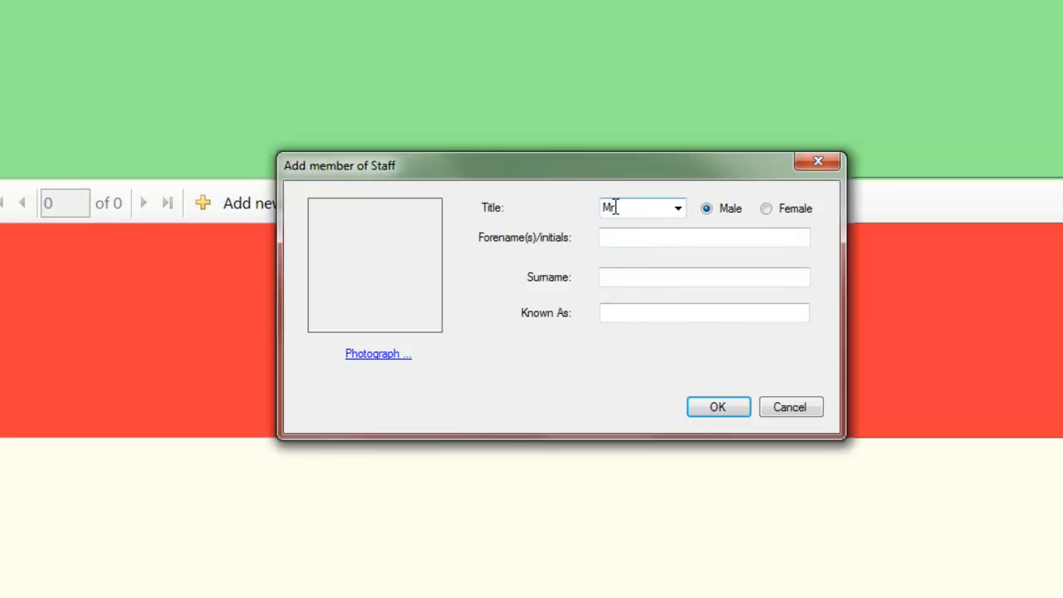
{"action": "left_click", "coordinate": [678, 209]}
{"action": "left_click", "coordinate": [651, 254]}
{"action": "left_click", "coordinate": [628, 237]}
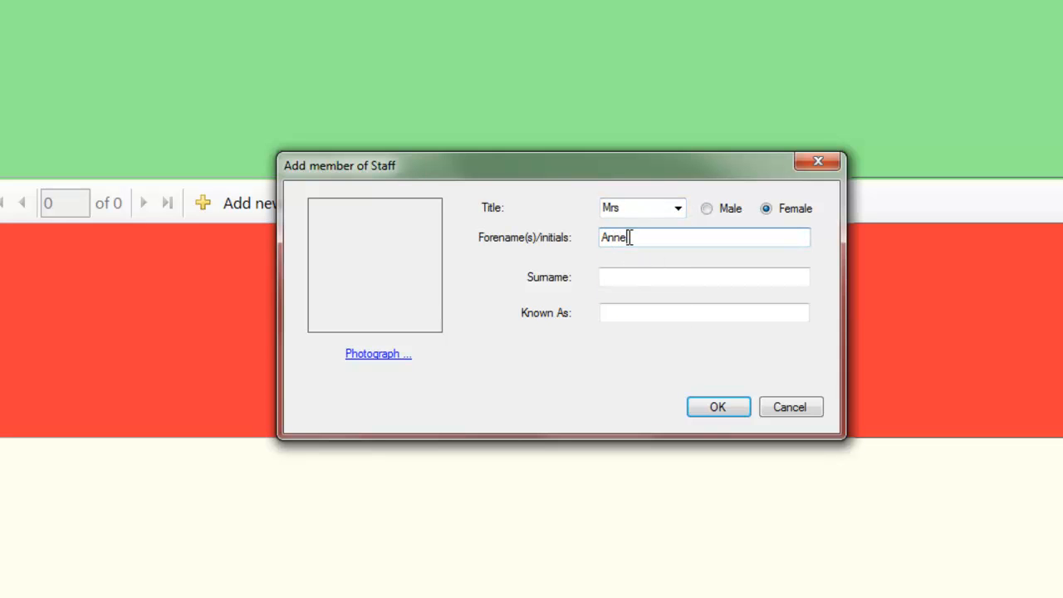
{"action": "key", "text": "Tab"}
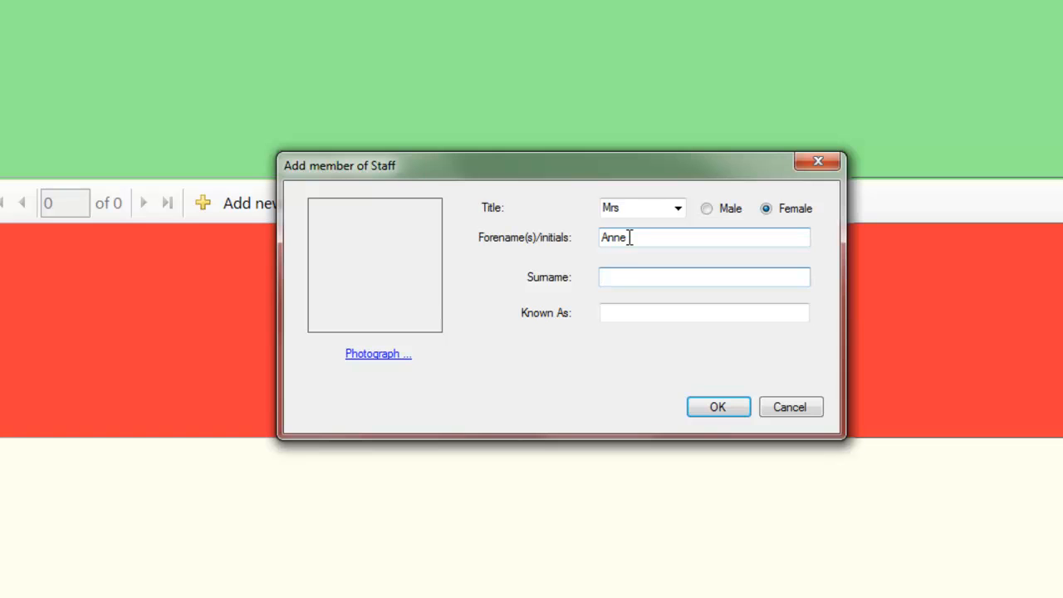
{"action": "key", "text": "Tab"}
{"action": "type", "text": "Anne"}
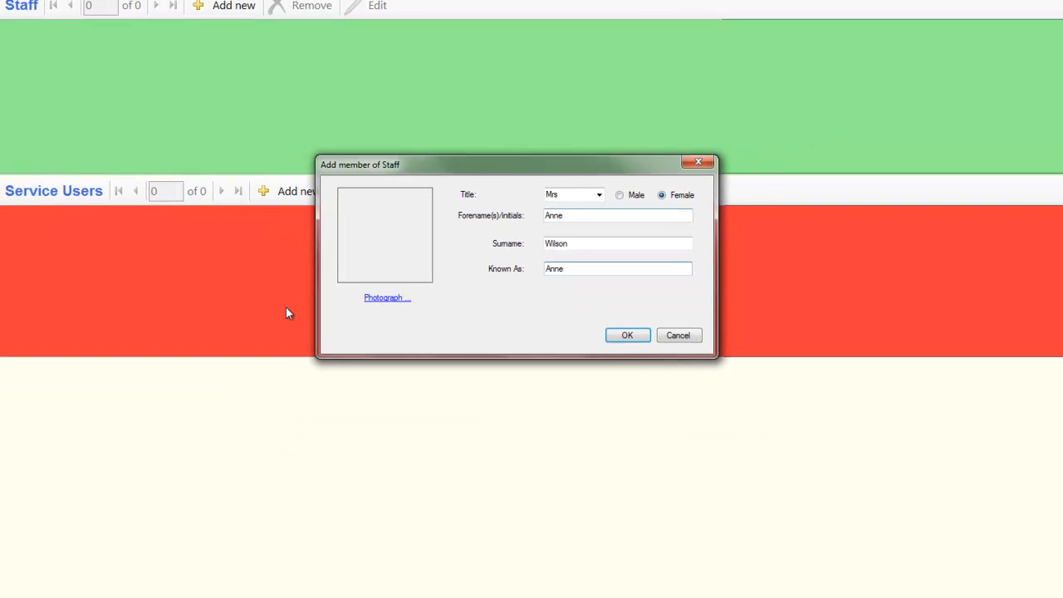
Step: Attach photo 2834524366.jpg from Pictures\Staff and save the staff member
{"action": "left_click", "coordinate": [382, 329]}
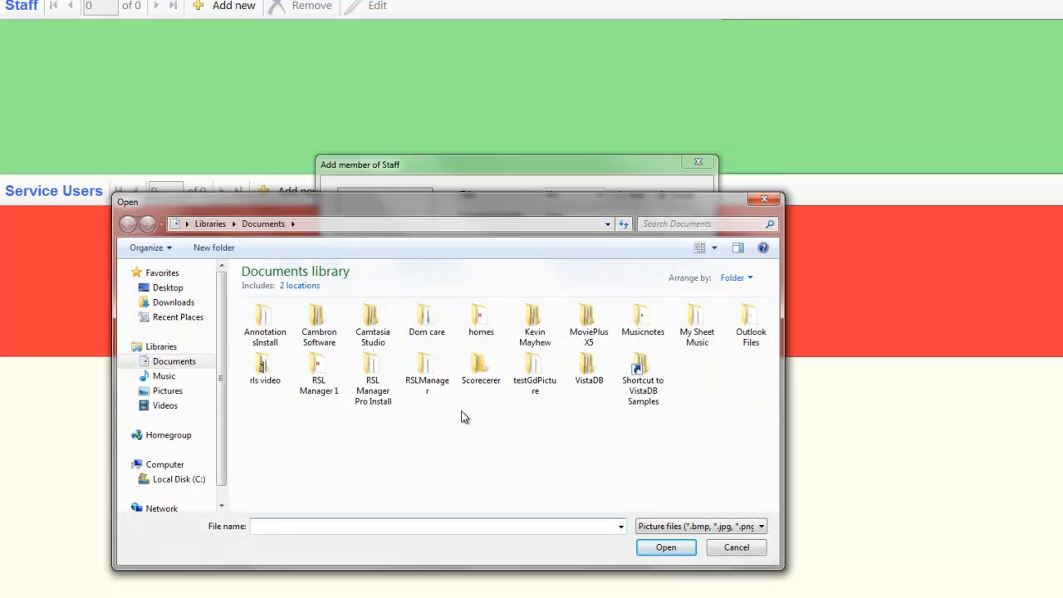
{"action": "left_click", "coordinate": [176, 392]}
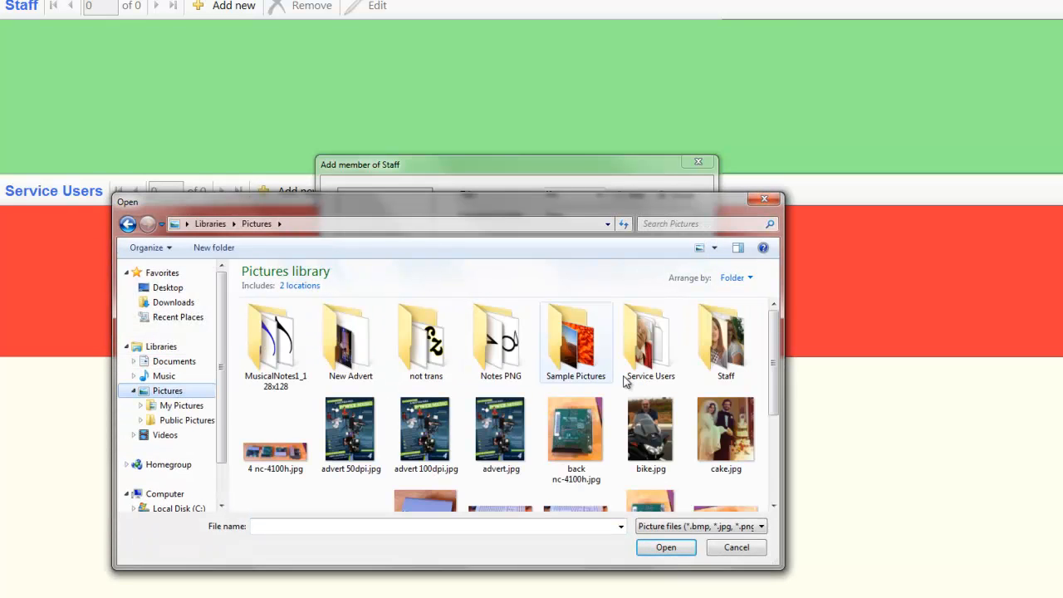
{"action": "double_click", "coordinate": [728, 353]}
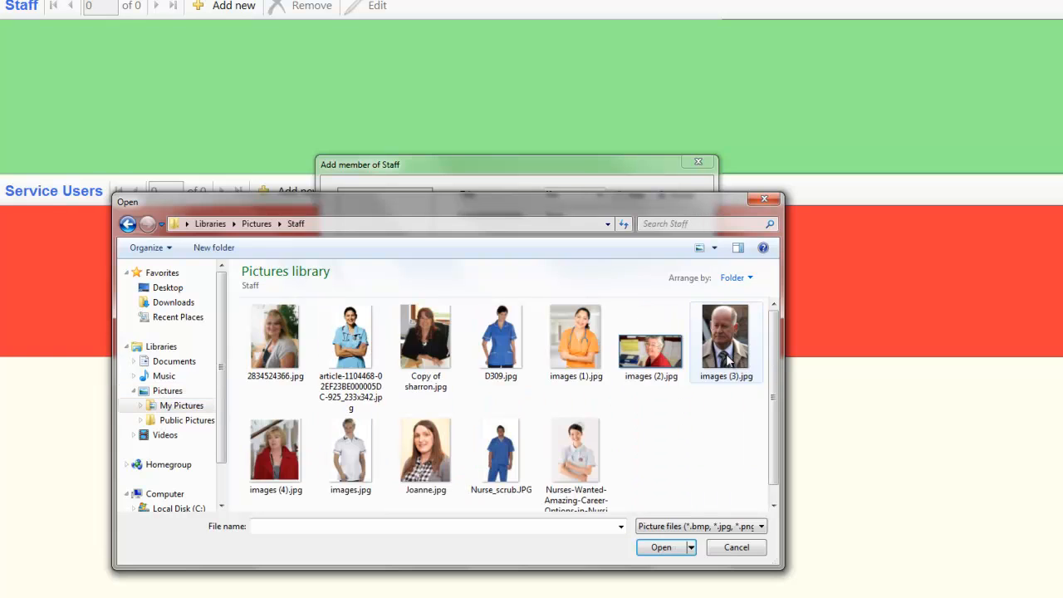
{"action": "double_click", "coordinate": [276, 337]}
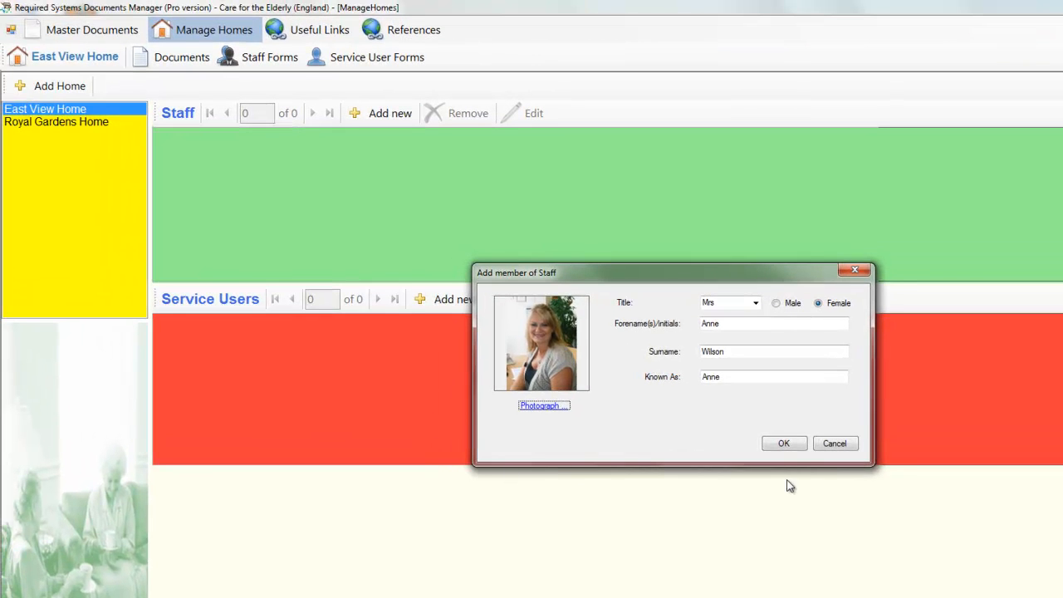
{"action": "left_click", "coordinate": [790, 447]}
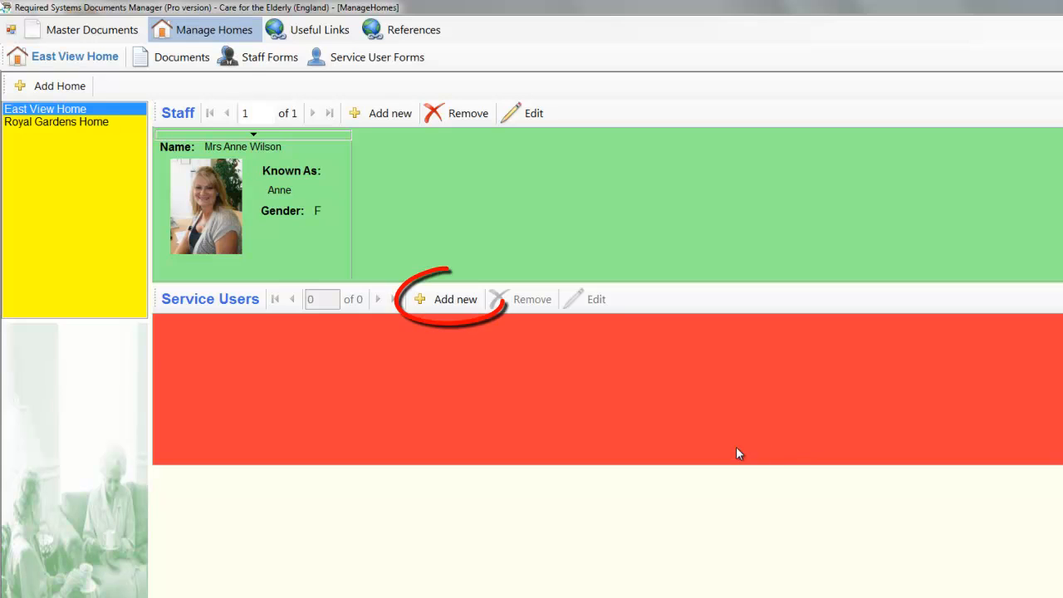
Step: Start a new service user record with forename, surname and a known-as nickname
{"action": "left_click", "coordinate": [463, 305]}
{"action": "left_click", "coordinate": [730, 323]}
{"action": "key", "text": "Tab"}
{"action": "key", "text": "Tab"}
{"action": "type", "text": "Wille"}
{"action": "key", "text": "BackSpace"}
{"action": "type", "text": "ie"}
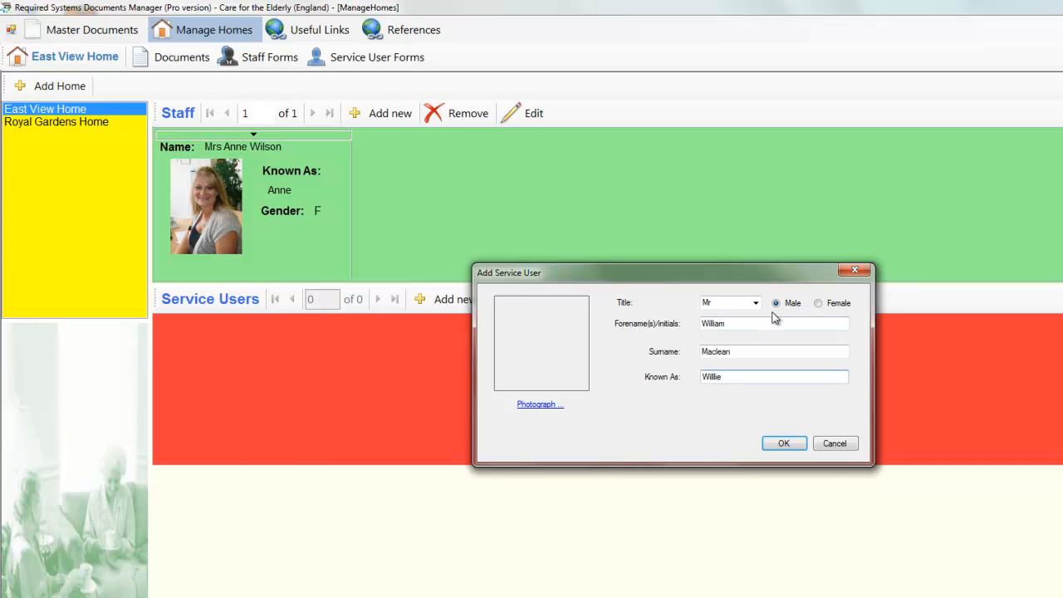
Step: Attach images (3).jpg from Pictures\Service Users as the photo and save the service user
{"action": "left_click", "coordinate": [541, 405]}
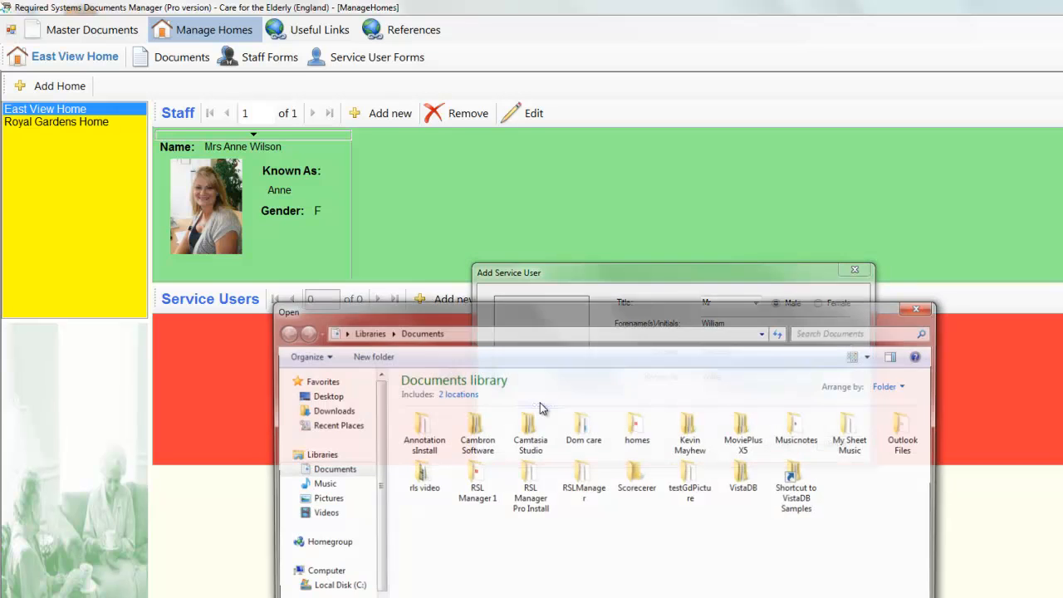
{"action": "left_click", "coordinate": [333, 499]}
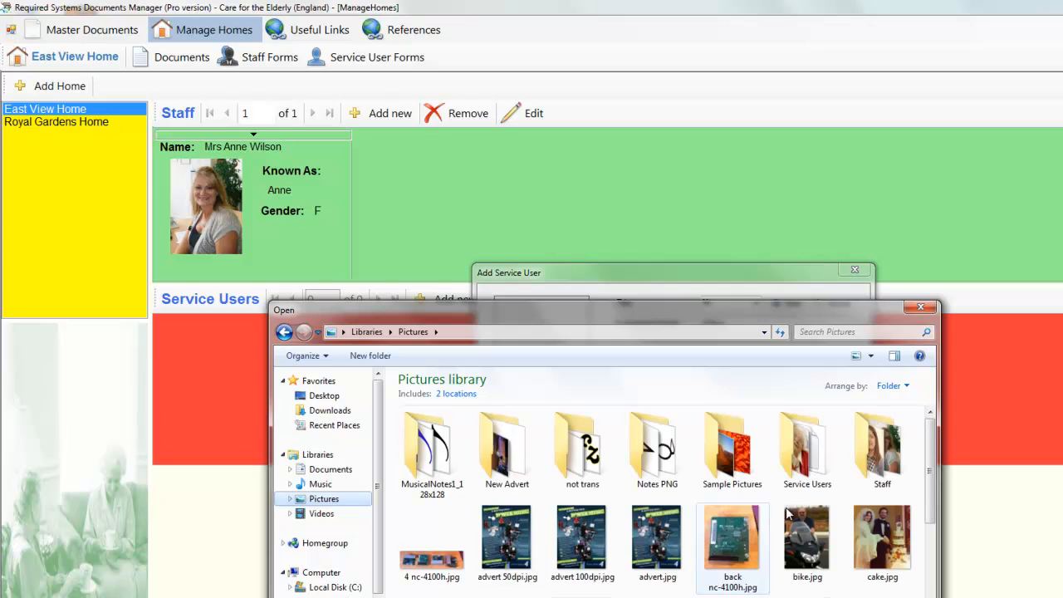
{"action": "double_click", "coordinate": [813, 473]}
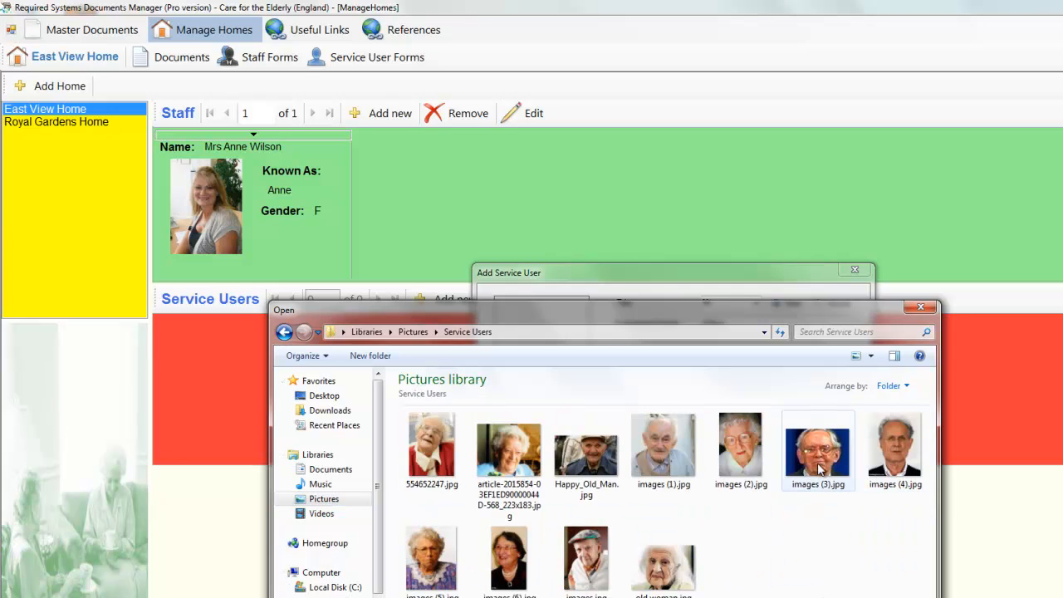
{"action": "double_click", "coordinate": [813, 473]}
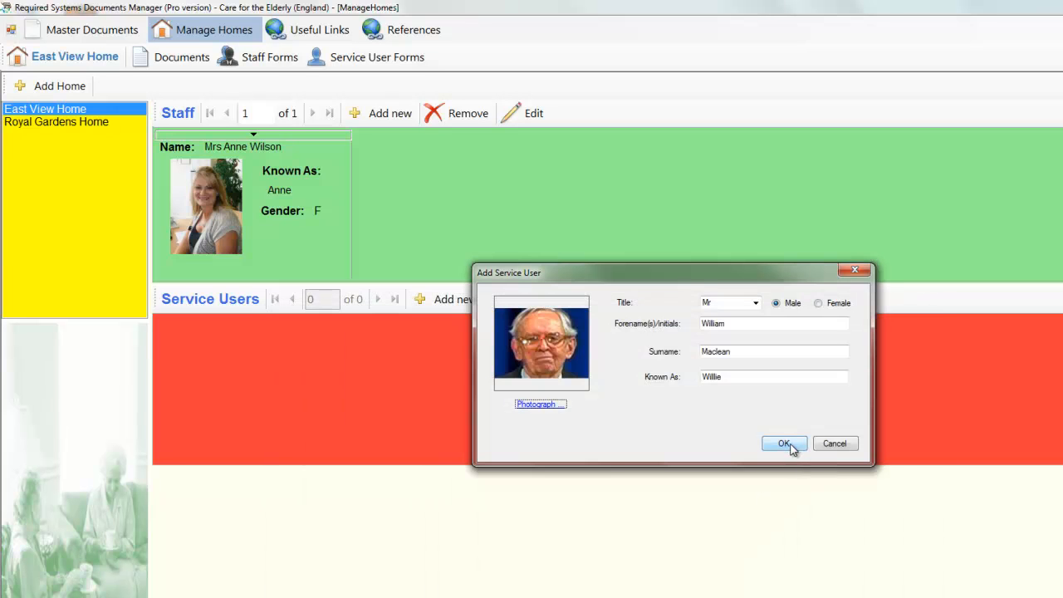
{"action": "left_click", "coordinate": [785, 443]}
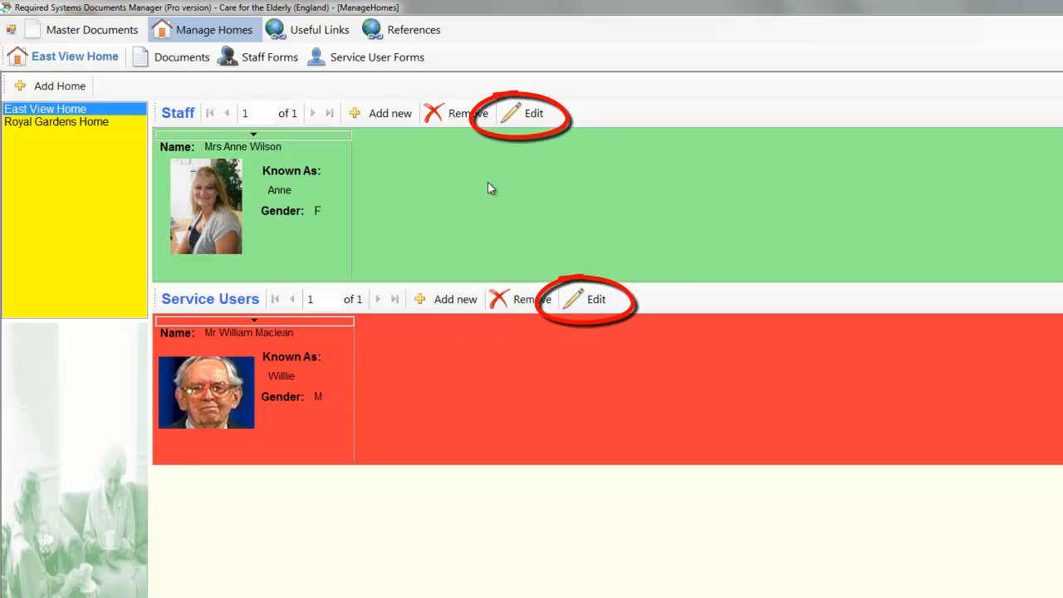
Step: Open the staff member's details for review and close them without changes
{"action": "left_click", "coordinate": [280, 143]}
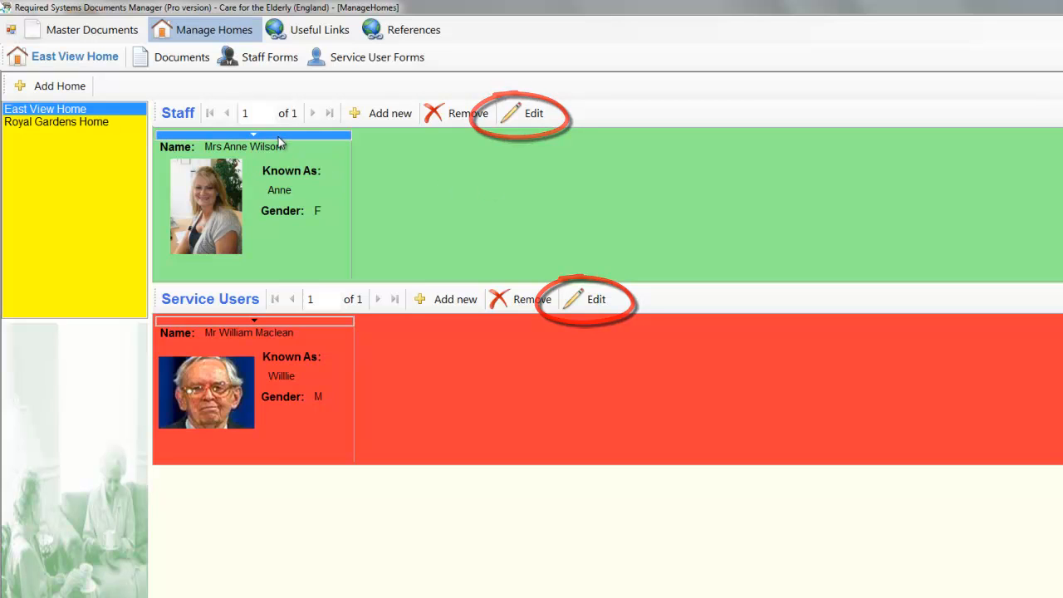
{"action": "left_click", "coordinate": [529, 116]}
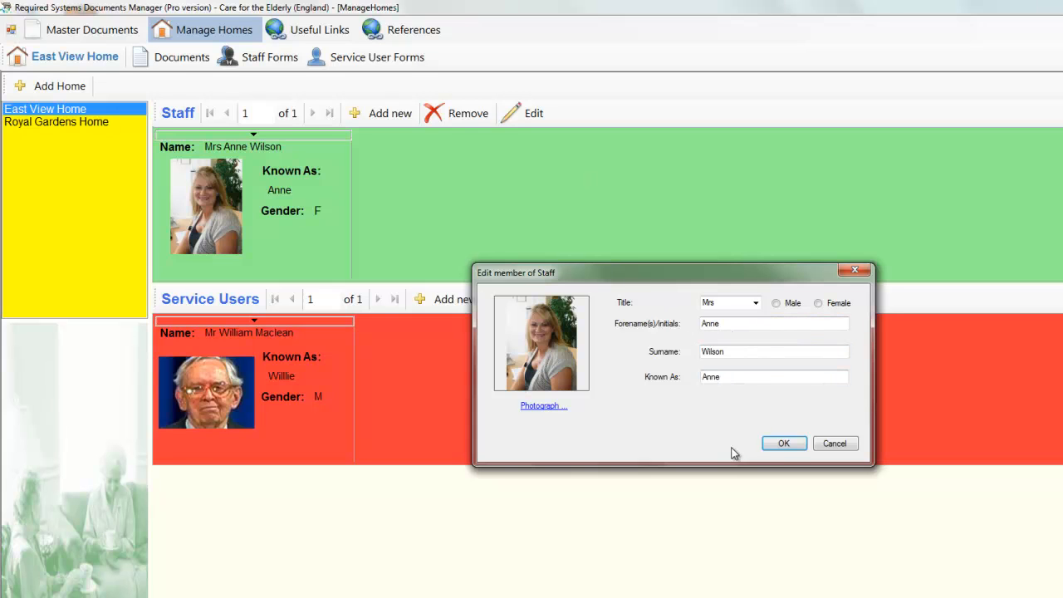
{"action": "left_click", "coordinate": [784, 446]}
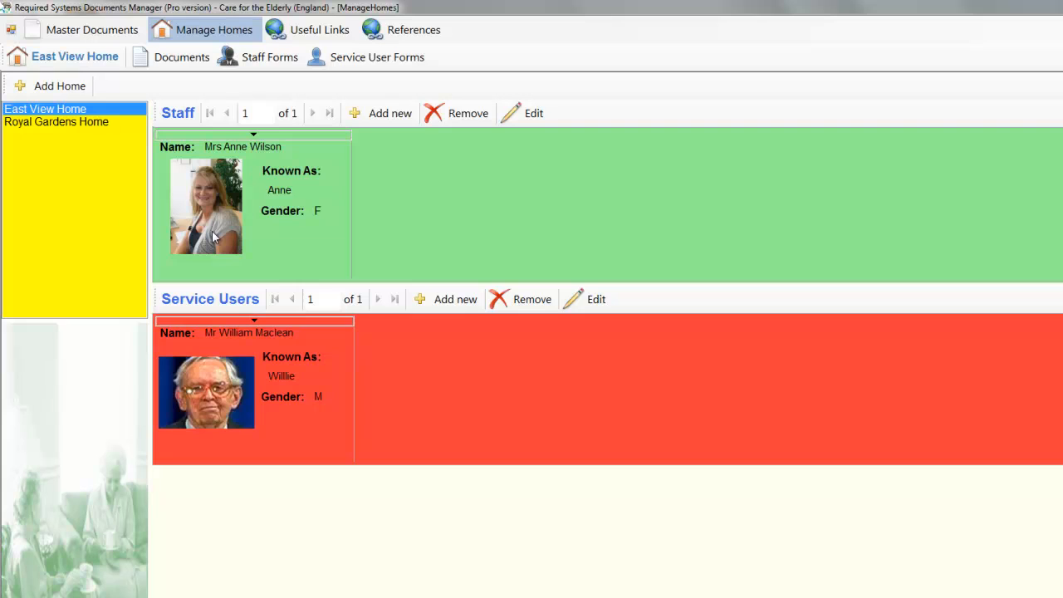
{"action": "mouse_move", "coordinate": [214, 237]}
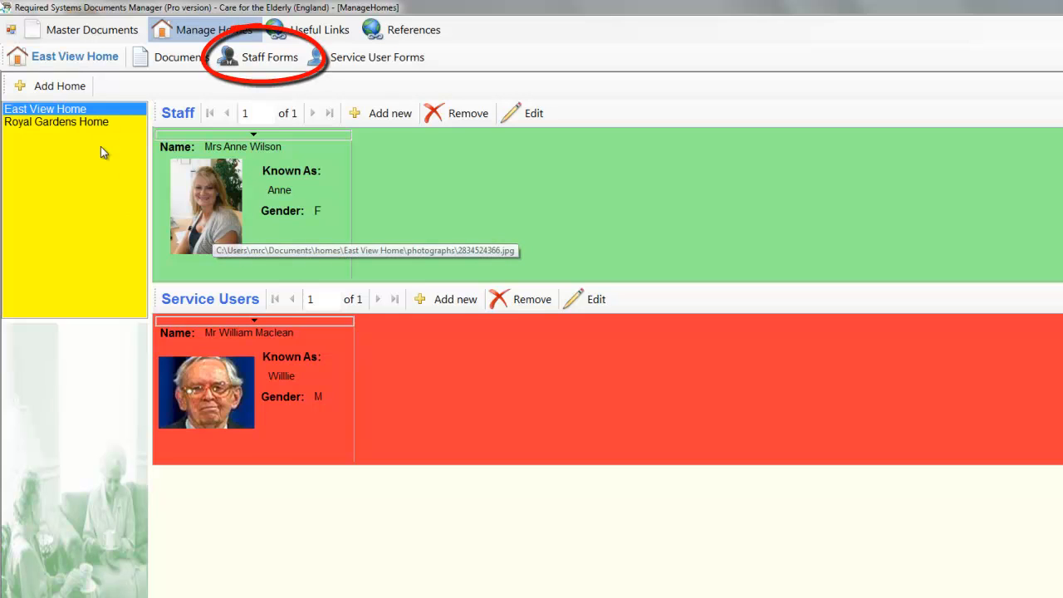
Step: Show the staff member's Staff Forms list and open the Key Facts document
{"action": "left_click", "coordinate": [268, 60]}
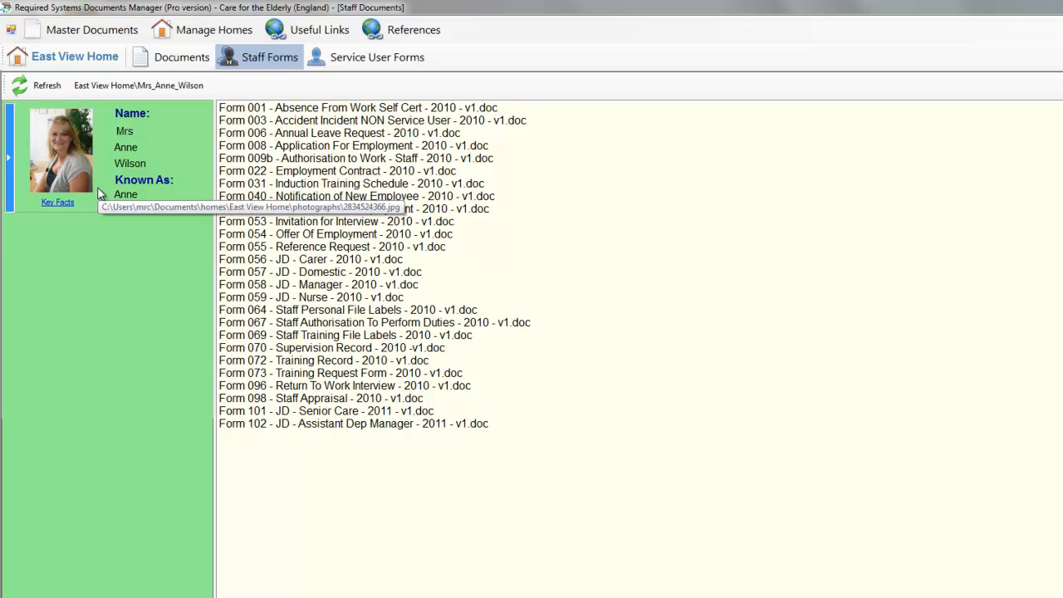
{"action": "left_click", "coordinate": [55, 206]}
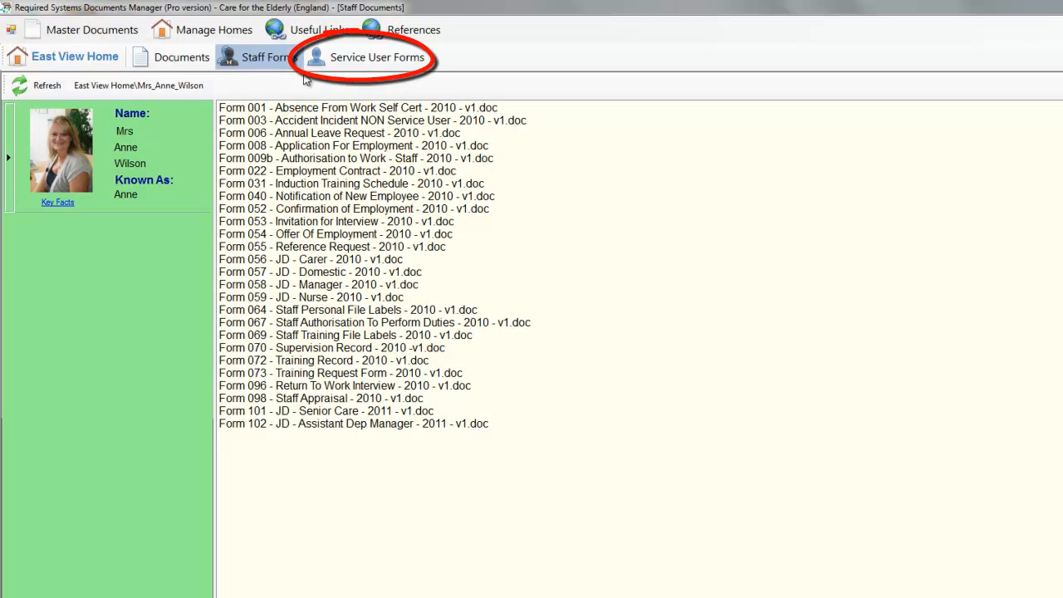
Step: Show the service user's forms, including Key Facts - 2011.doc
{"action": "left_click", "coordinate": [348, 63]}
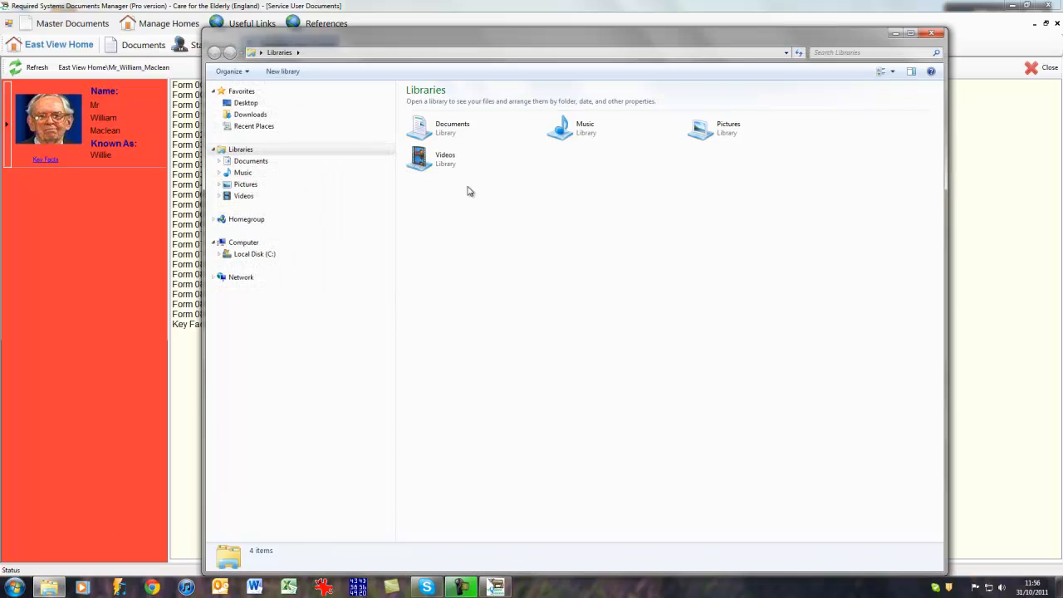
Step: Browse Documents > homes > East View Home > ServiceUsers to view the service user's folder
{"action": "double_click", "coordinate": [430, 135]}
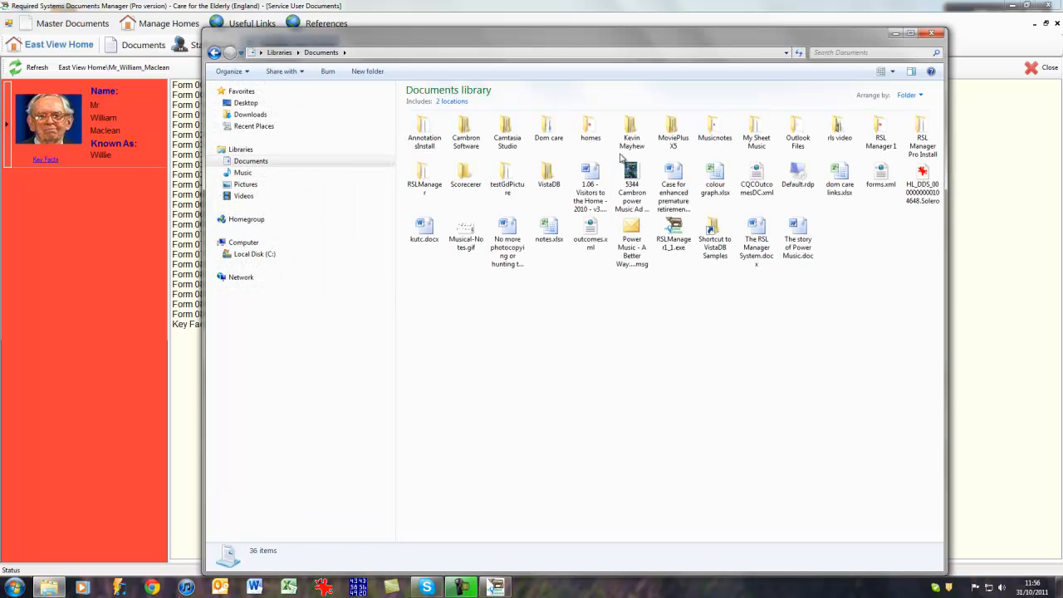
{"action": "double_click", "coordinate": [590, 130]}
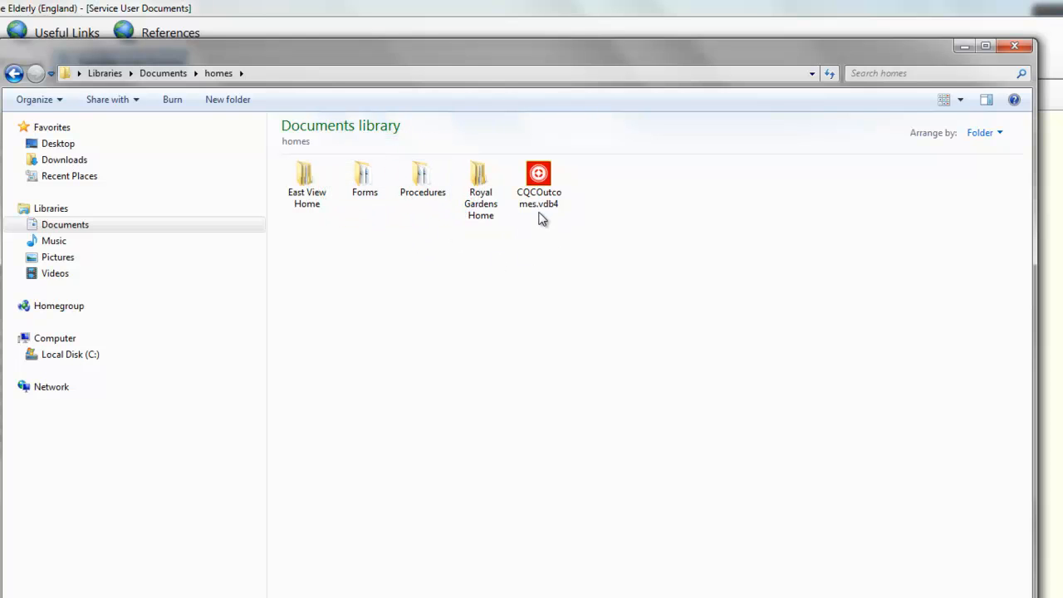
{"action": "double_click", "coordinate": [302, 188]}
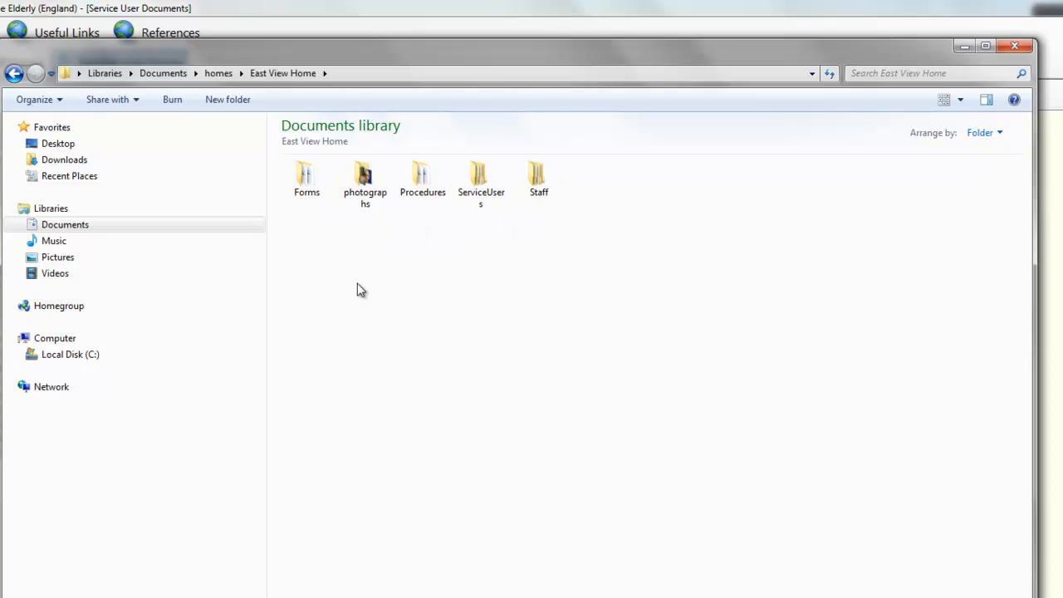
{"action": "left_click", "coordinate": [484, 185]}
{"action": "double_click", "coordinate": [484, 185]}
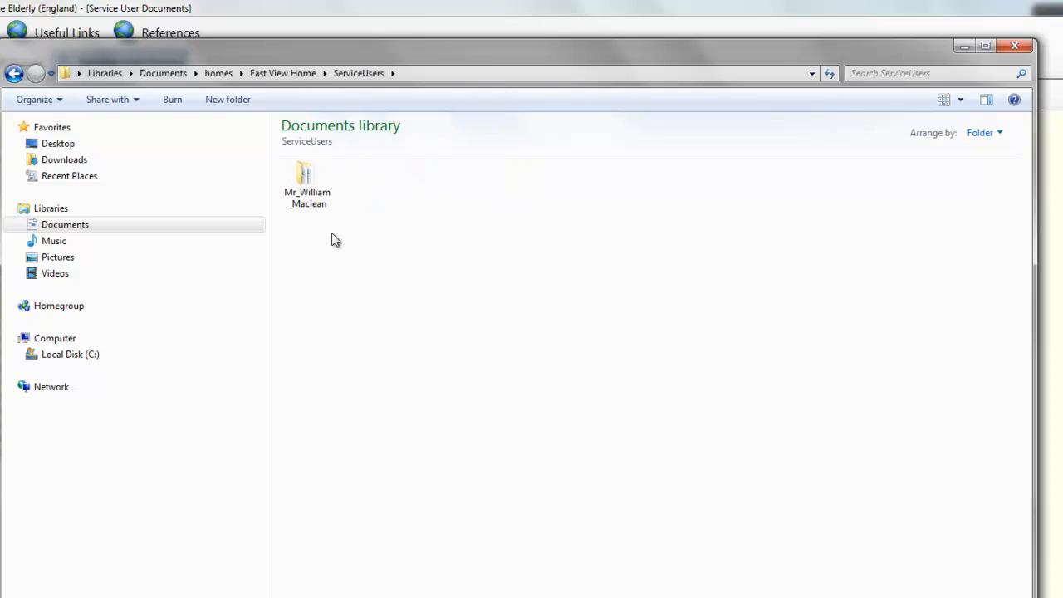
Step: Back in East View Home, open Staff and the staff member's forms folder
{"action": "left_click", "coordinate": [14, 73]}
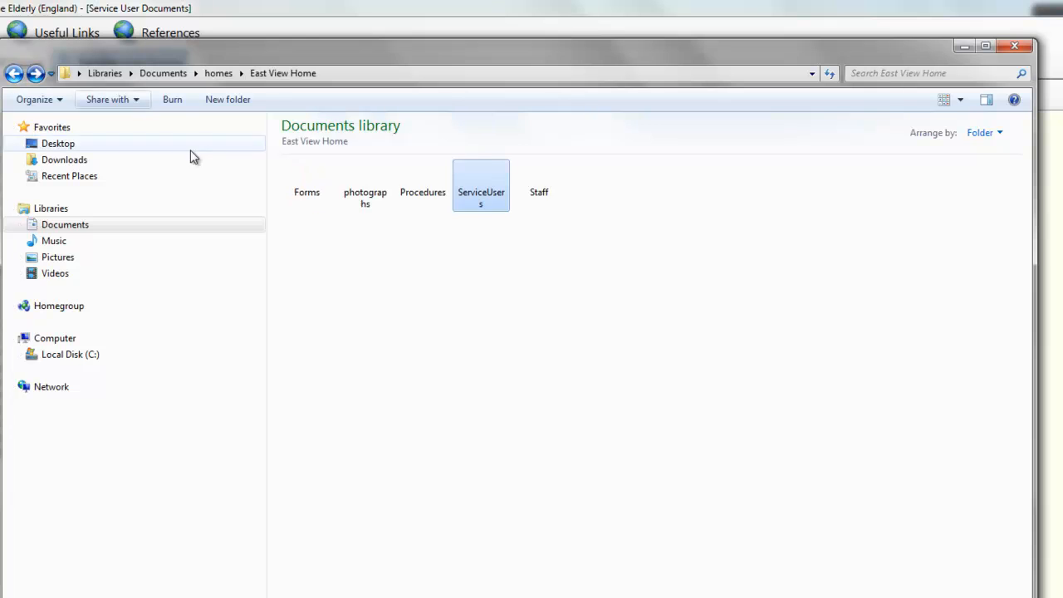
{"action": "double_click", "coordinate": [541, 182]}
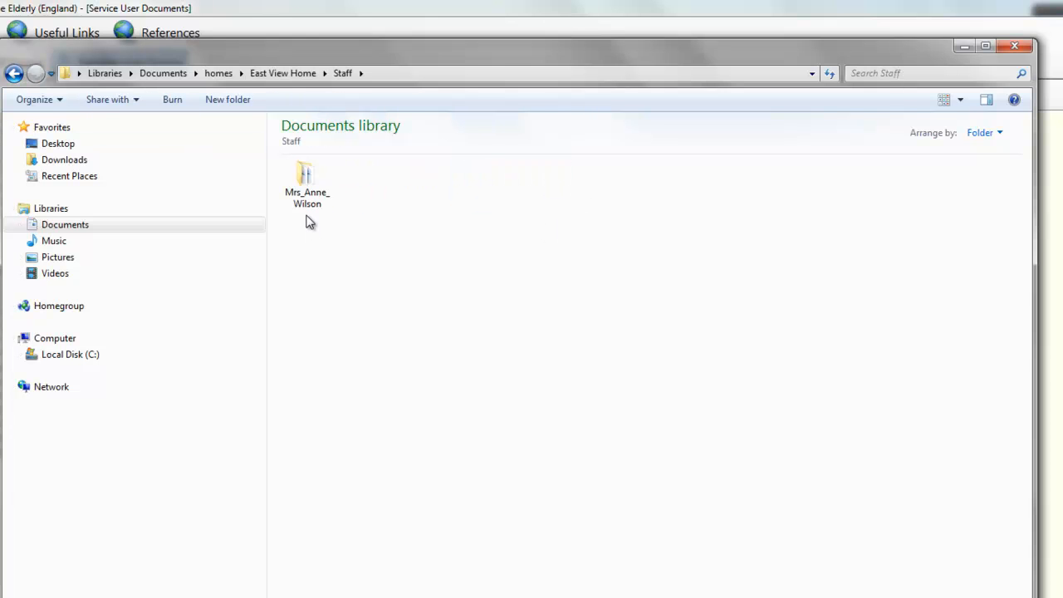
{"action": "double_click", "coordinate": [305, 188]}
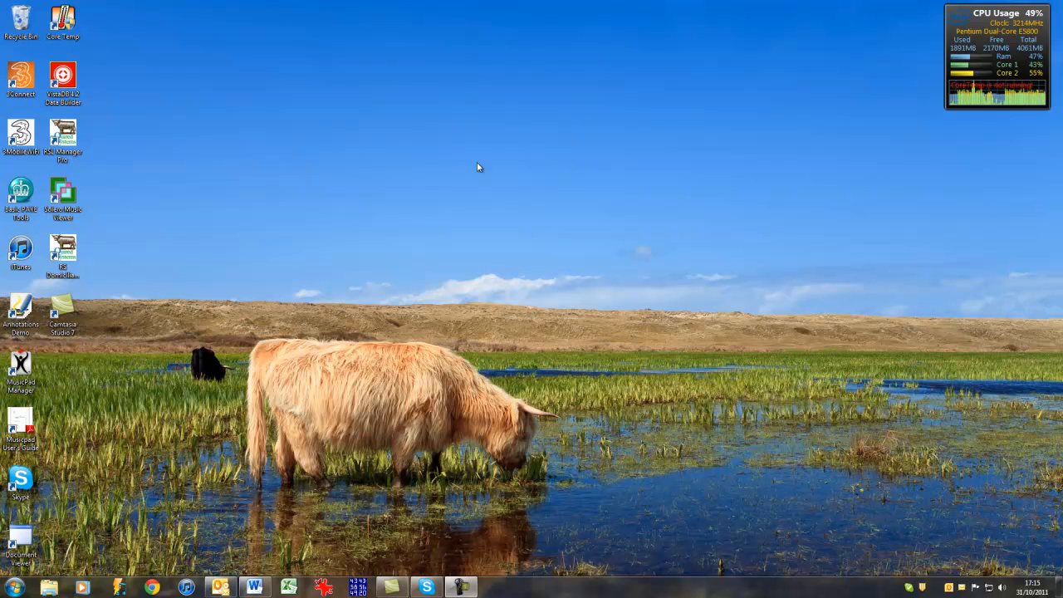
Step: Launch RSL Manager Pro and set its data folder to Homes on Mrc Files (M:)
{"action": "double_click", "coordinate": [67, 140]}
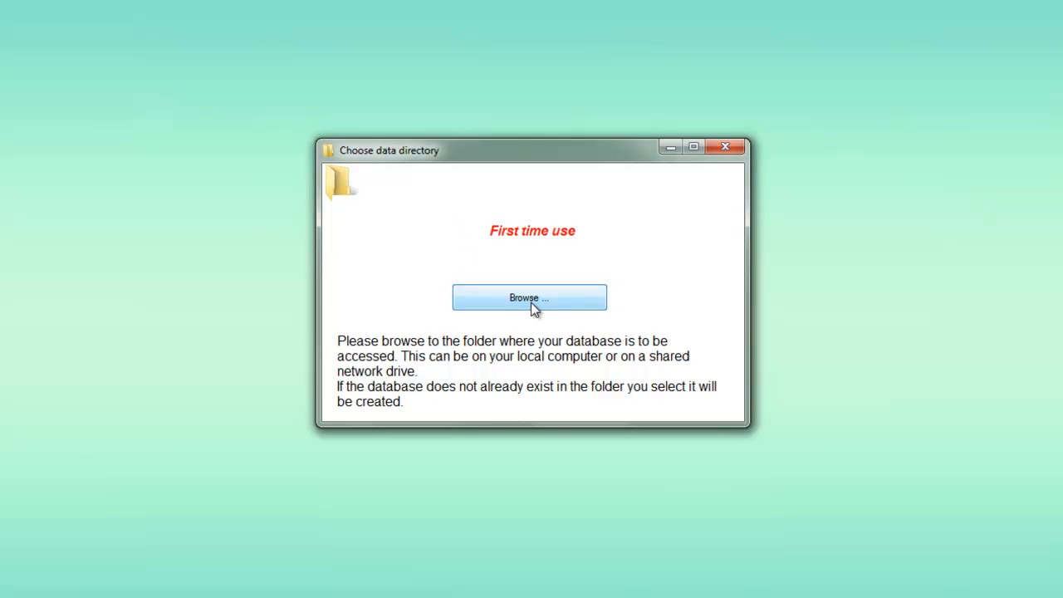
{"action": "left_click", "coordinate": [530, 302]}
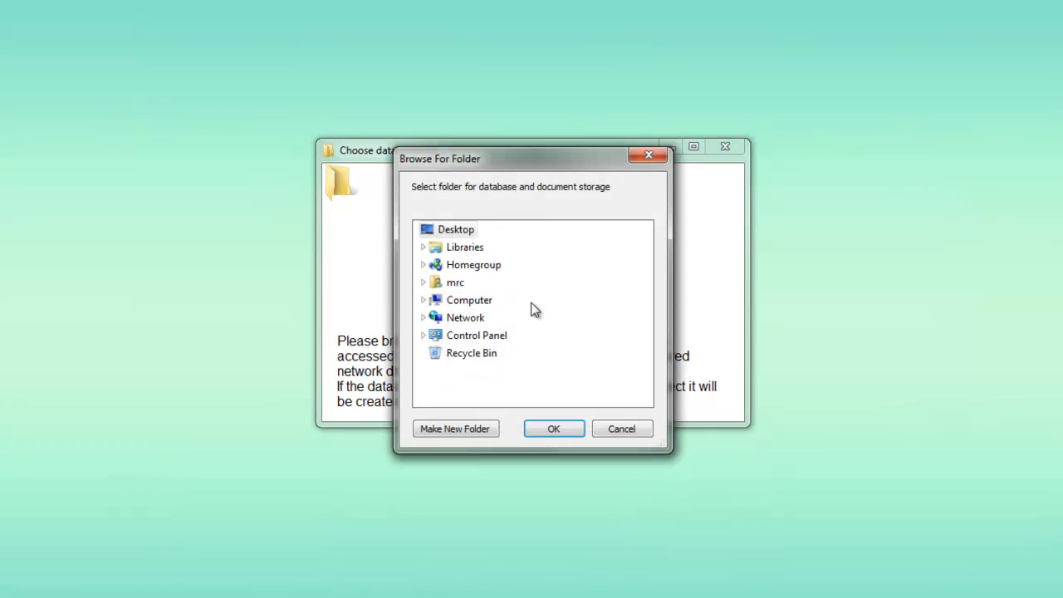
{"action": "left_click", "coordinate": [424, 299]}
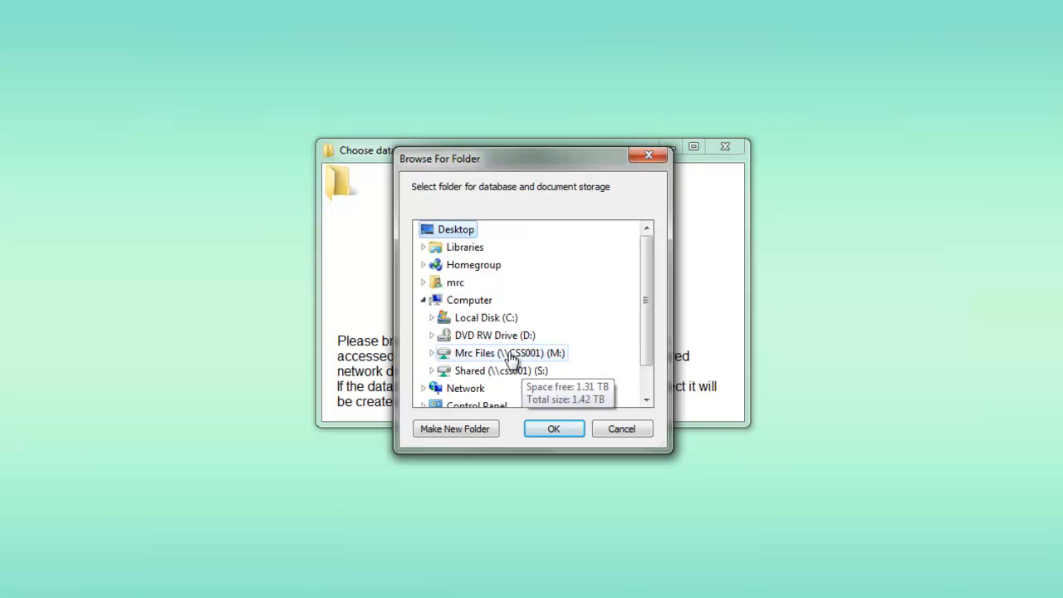
{"action": "double_click", "coordinate": [510, 355]}
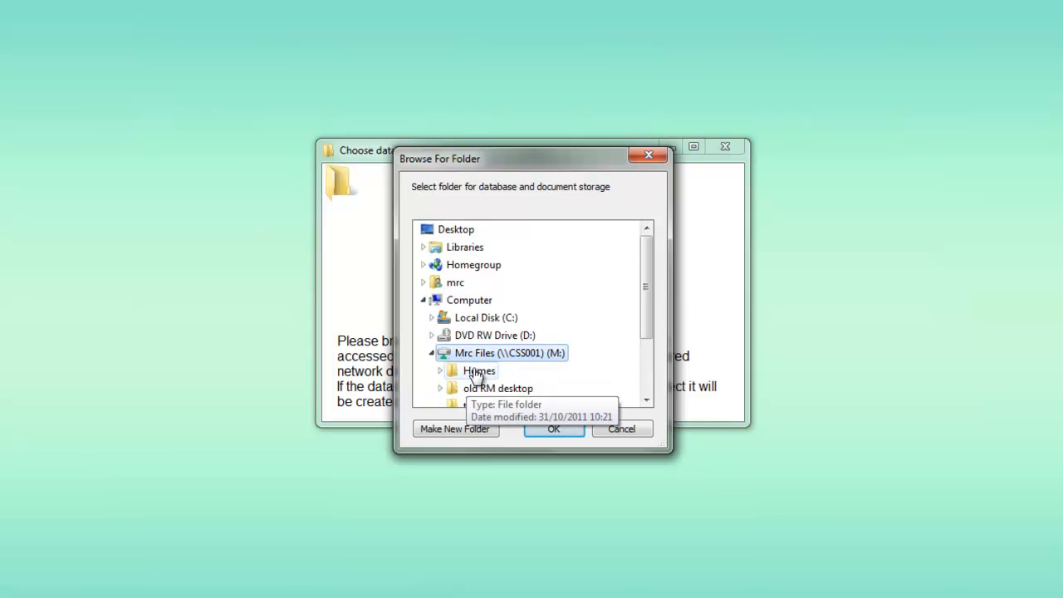
{"action": "double_click", "coordinate": [479, 373]}
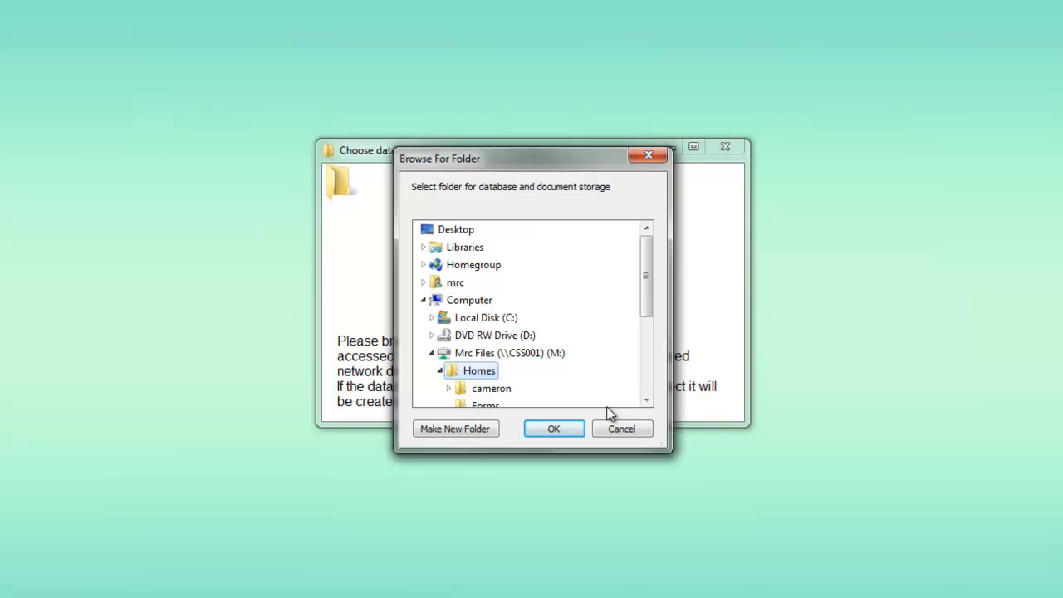
{"action": "scroll", "coordinate": [652, 291], "scroll_direction": "down", "scroll_amount": 2}
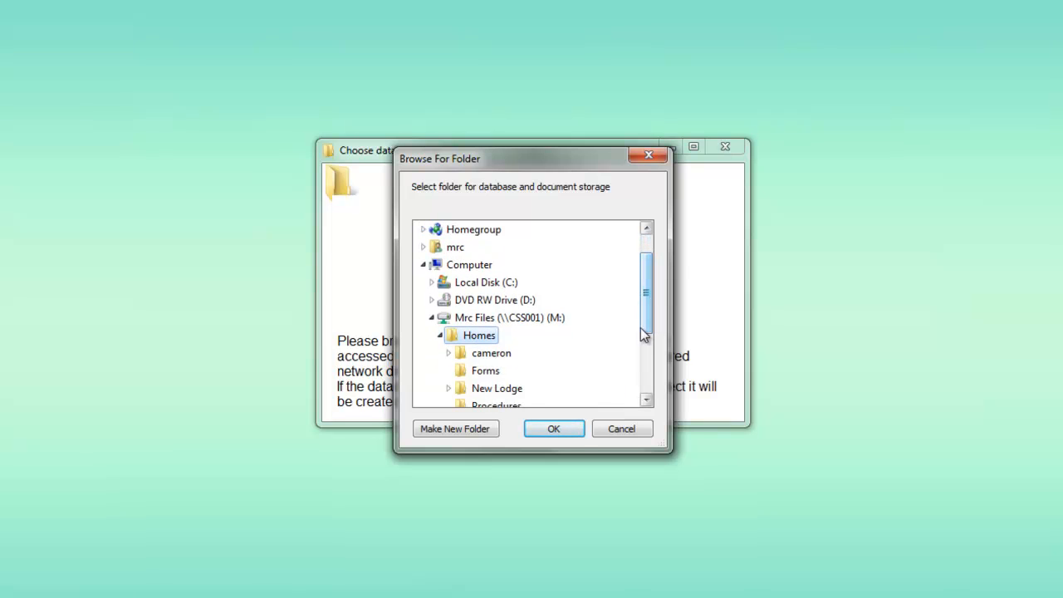
{"action": "left_click", "coordinate": [563, 434]}
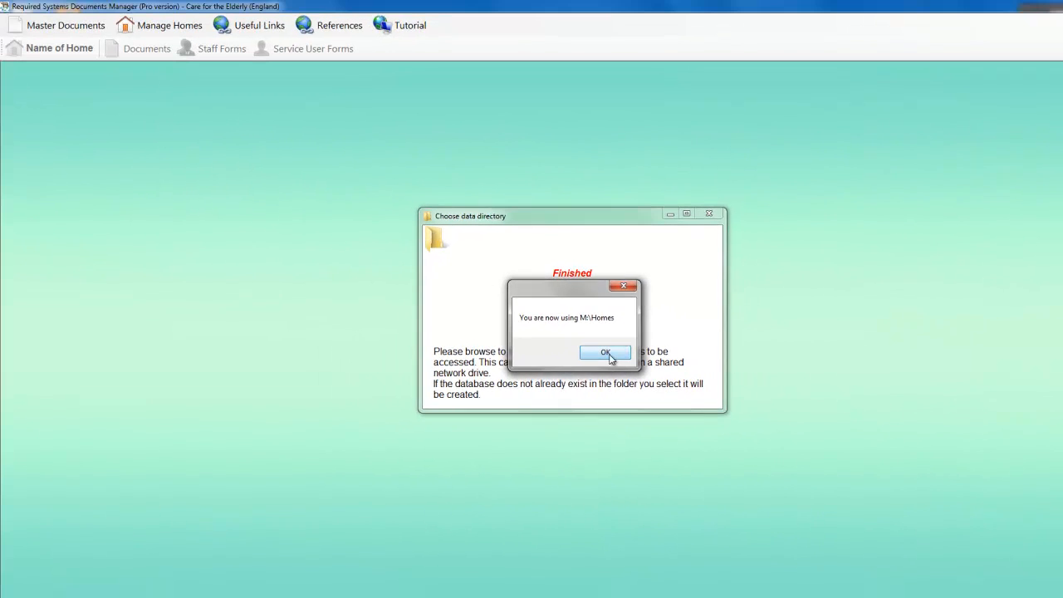
Step: Start using the system with the Cameron home and open Manage home, staff, service users
{"action": "left_click", "coordinate": [605, 353]}
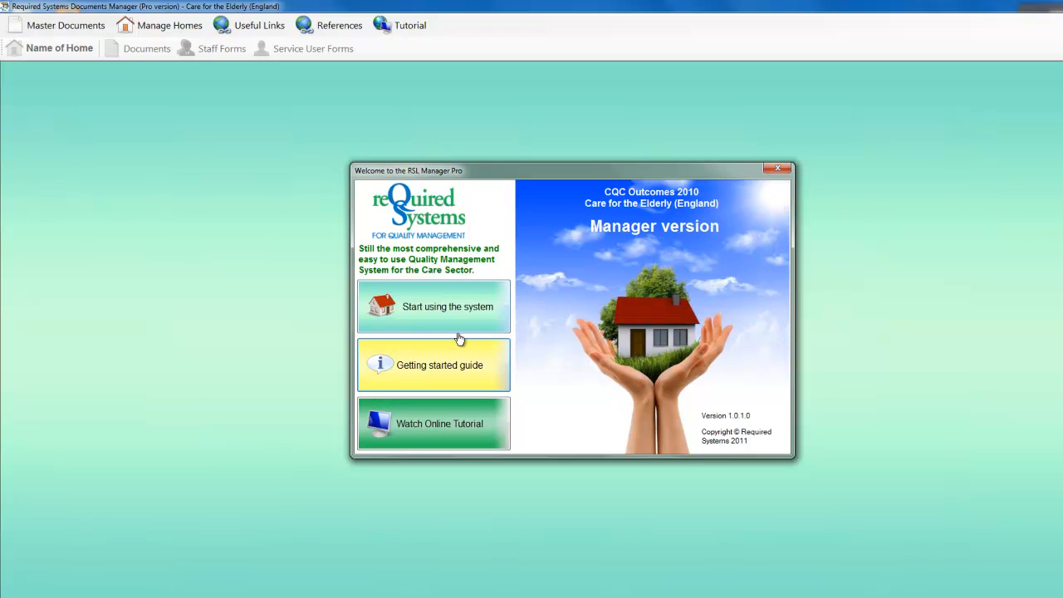
{"action": "left_click", "coordinate": [432, 316]}
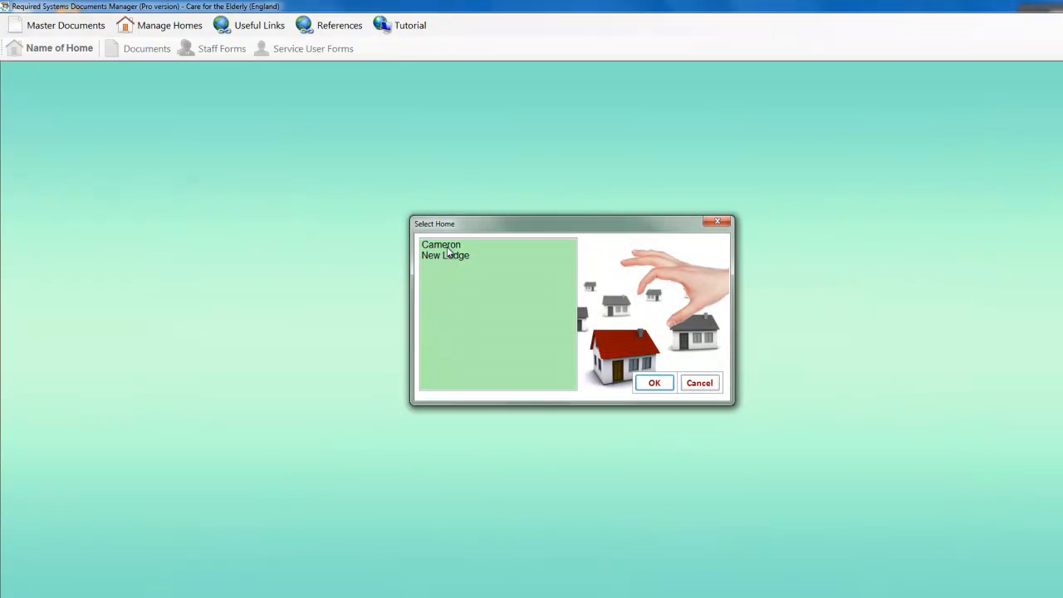
{"action": "left_click", "coordinate": [448, 246]}
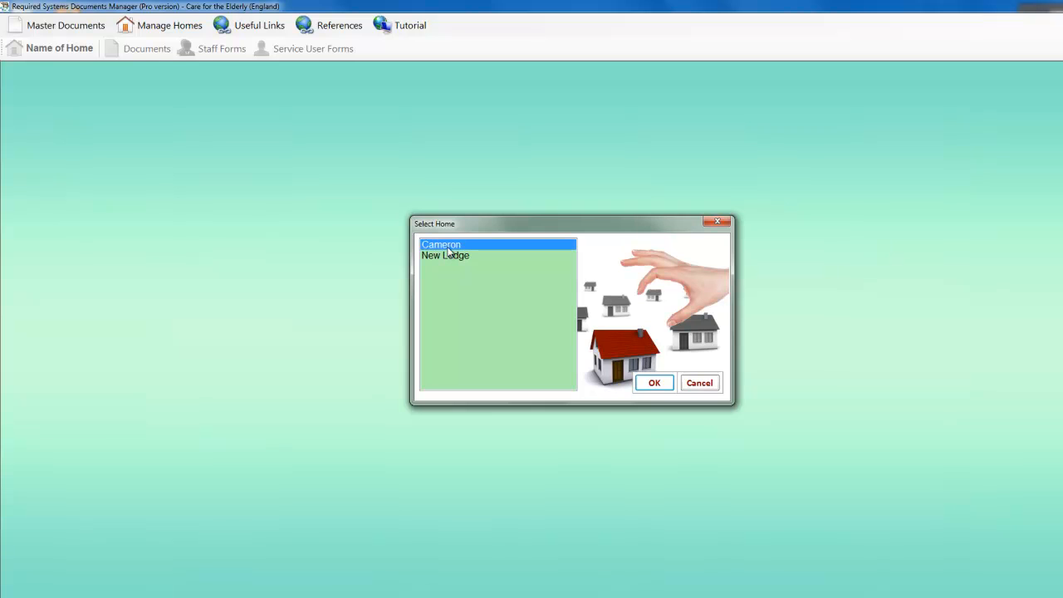
{"action": "left_click", "coordinate": [655, 385]}
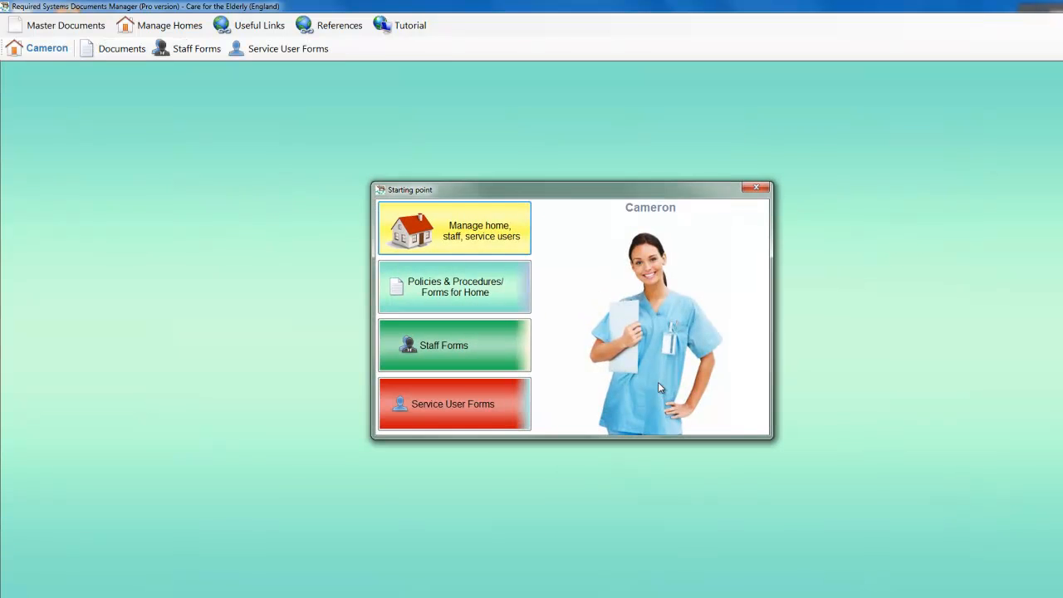
{"action": "left_click", "coordinate": [458, 230]}
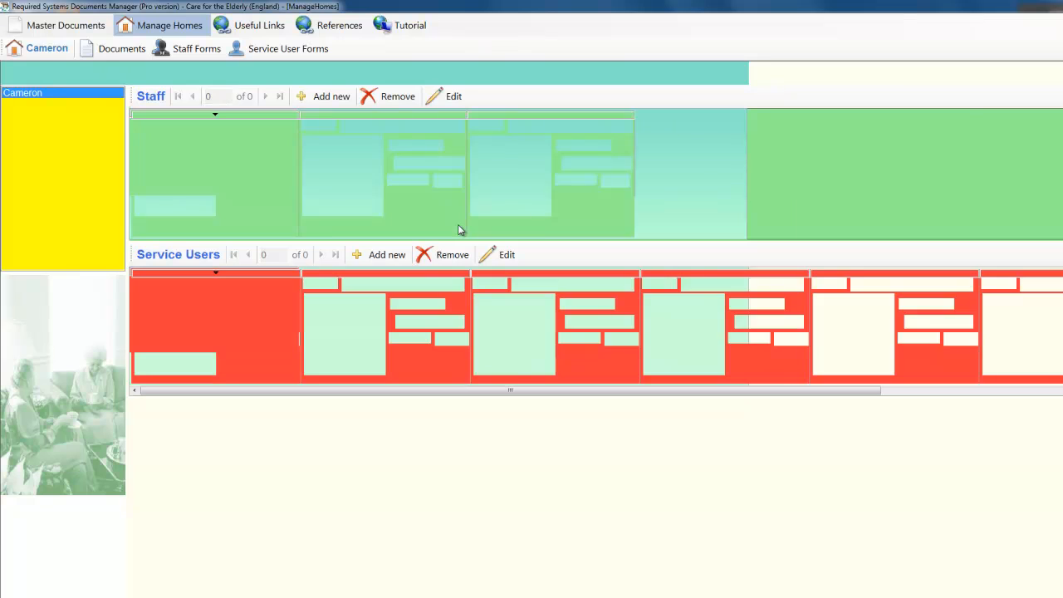